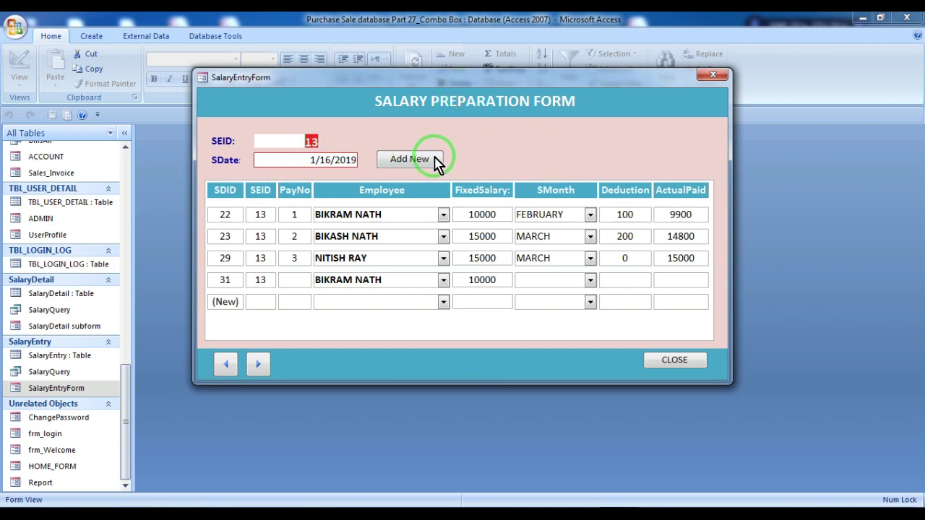
Add a new salary entry record and set its SDate to 1/22/2019
{"action": "left_click", "coordinate": [426, 162]}
{"action": "left_click", "coordinate": [343, 162]}
{"action": "left_click", "coordinate": [365, 159]}
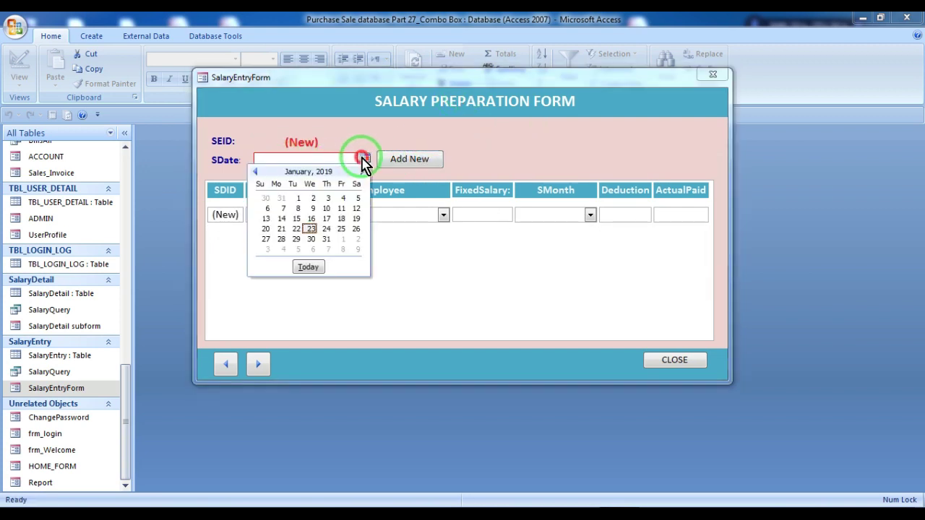
{"action": "left_click", "coordinate": [296, 228]}
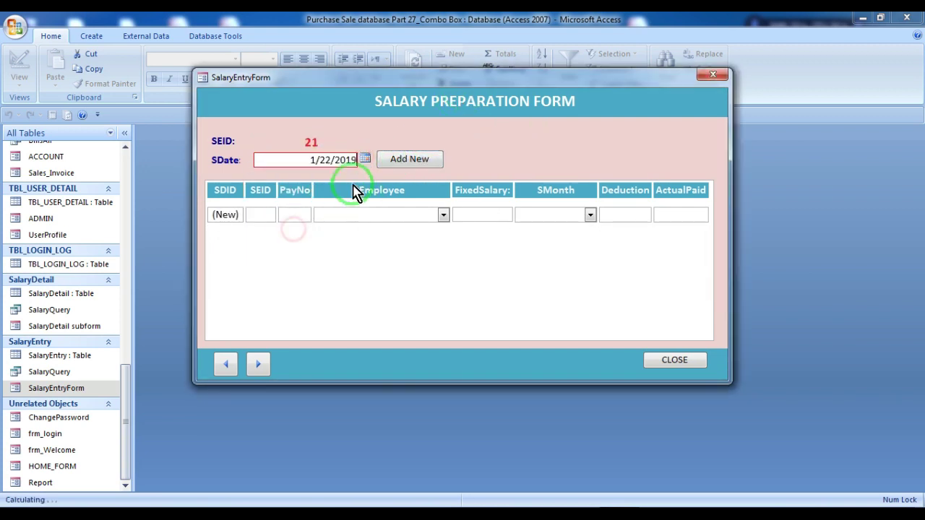
Fill the first salary line with the first listed employee, month FEBRUARY and a deduction of 100
{"action": "left_click", "coordinate": [405, 233]}
{"action": "left_click", "coordinate": [443, 214]}
{"action": "left_click", "coordinate": [365, 243]}
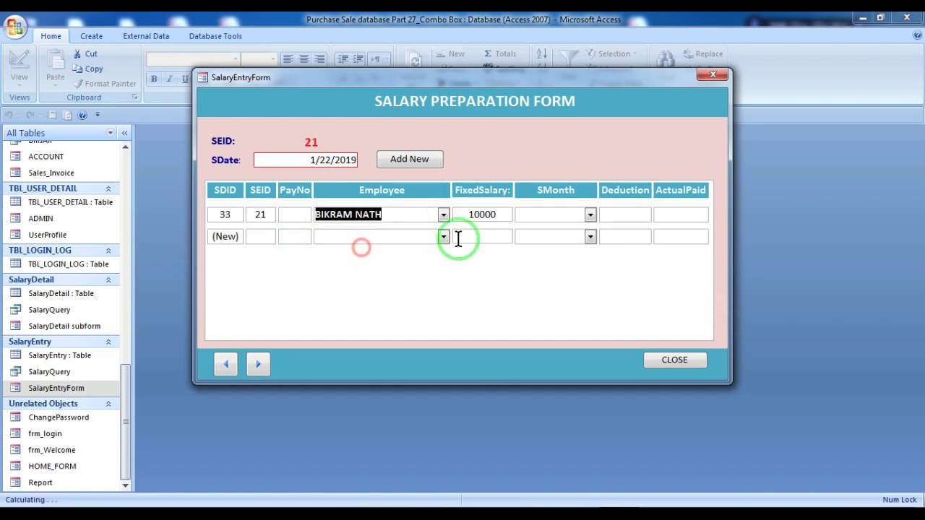
{"action": "left_click", "coordinate": [548, 216]}
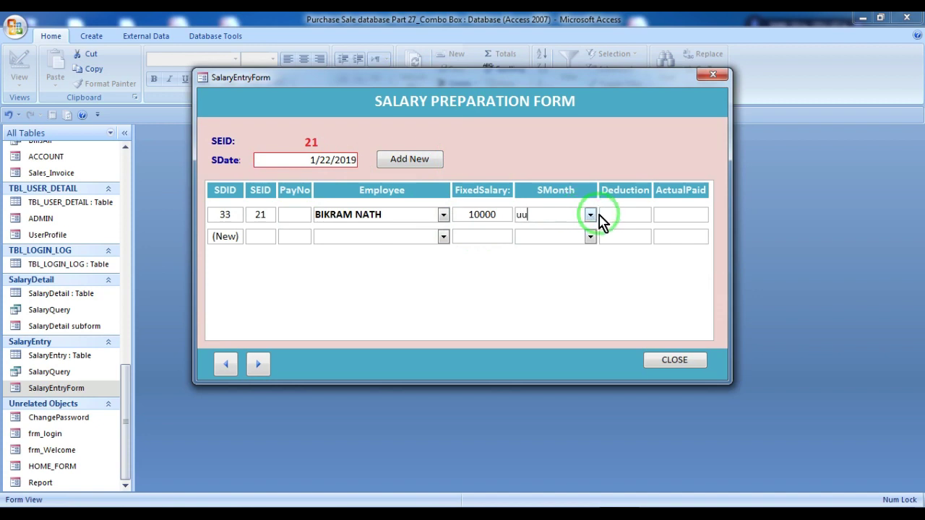
{"action": "type", "text": "uu"}
{"action": "left_click", "coordinate": [592, 214]}
{"action": "left_click", "coordinate": [554, 243]}
{"action": "left_click", "coordinate": [624, 212]}
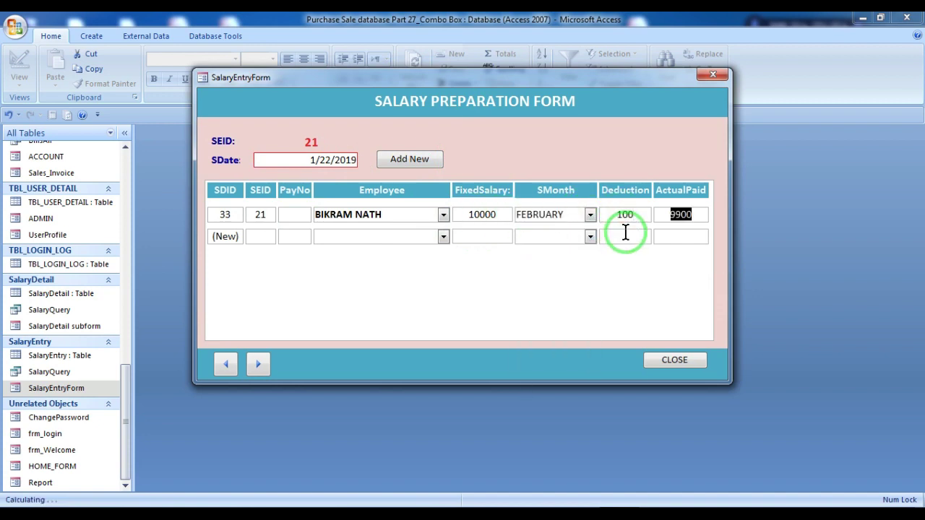
Add a second salary line for the second listed employee, and move to a blank new salary record
{"action": "left_click", "coordinate": [443, 237]}
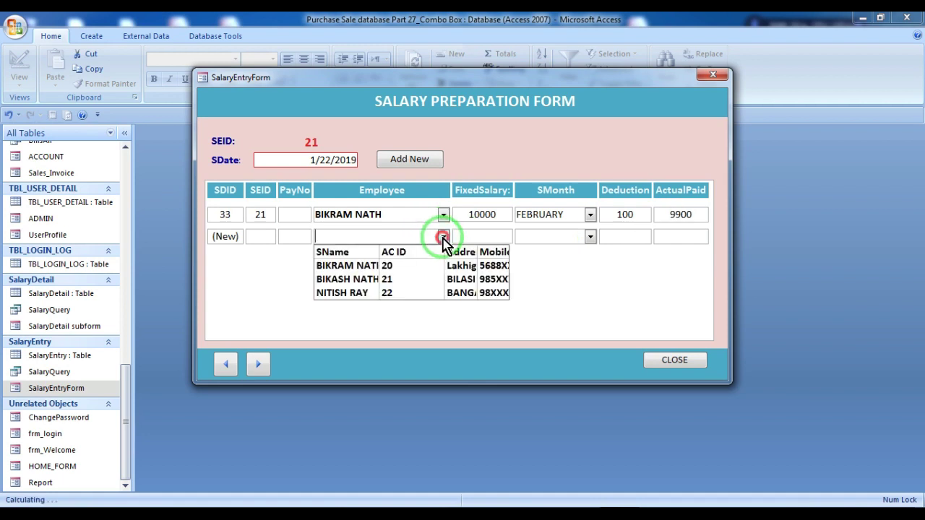
{"action": "left_click", "coordinate": [340, 279]}
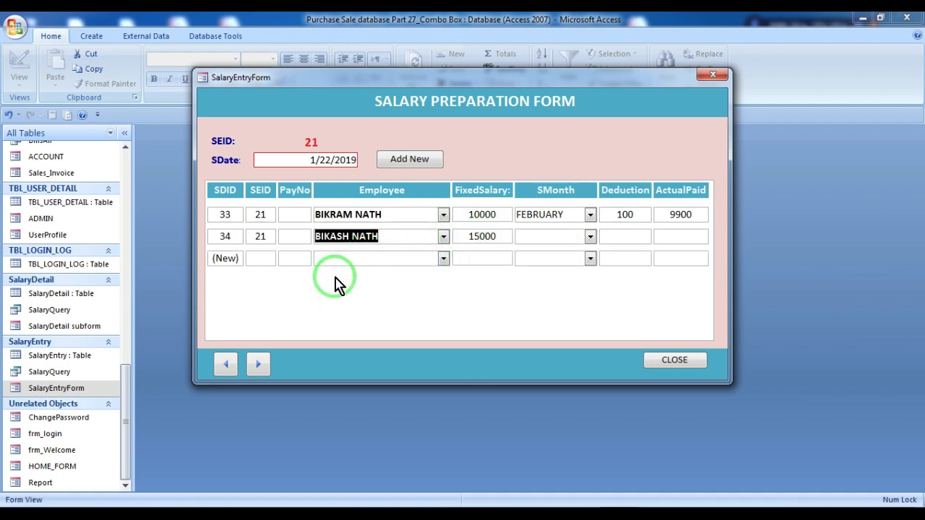
{"action": "left_click", "coordinate": [402, 160]}
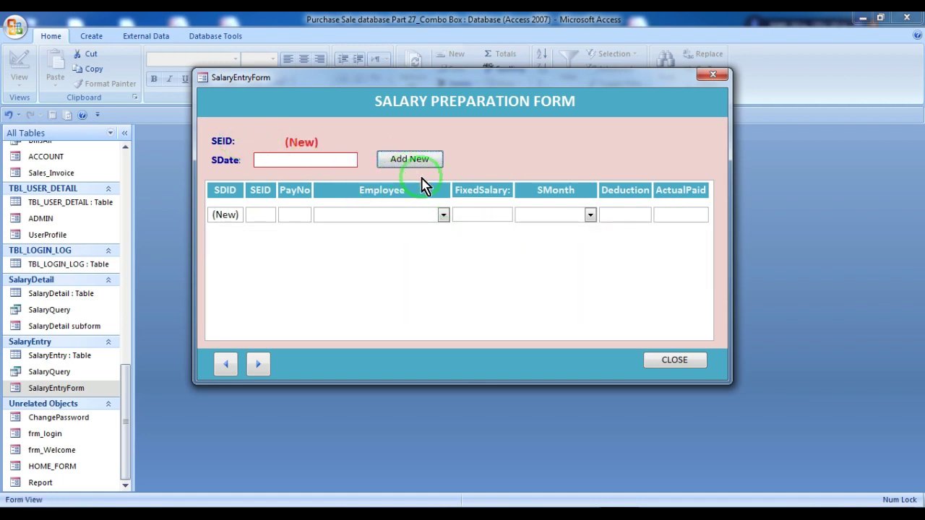
Go back through the existing salary records to SEID 19 and close the form
{"action": "left_click", "coordinate": [225, 364]}
{"action": "left_click", "coordinate": [226, 364]}
{"action": "left_click", "coordinate": [226, 364]}
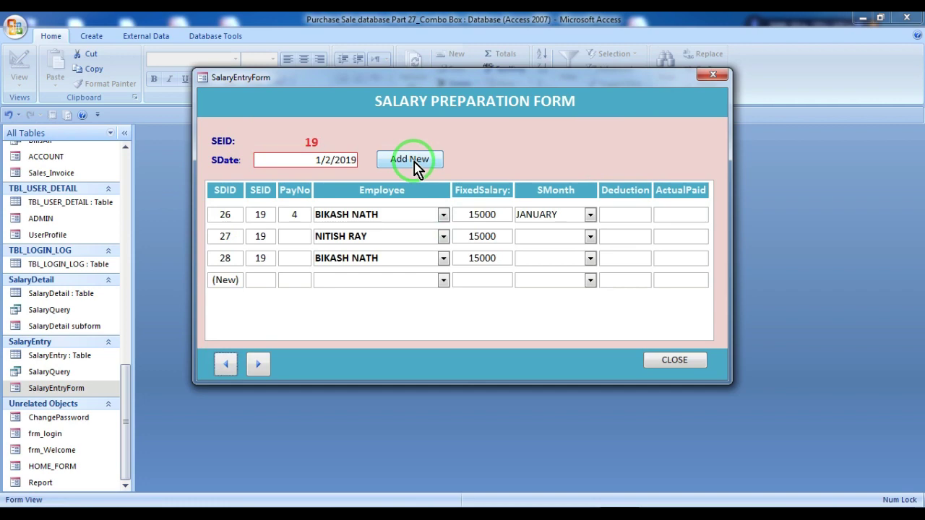
{"action": "left_click", "coordinate": [712, 77]}
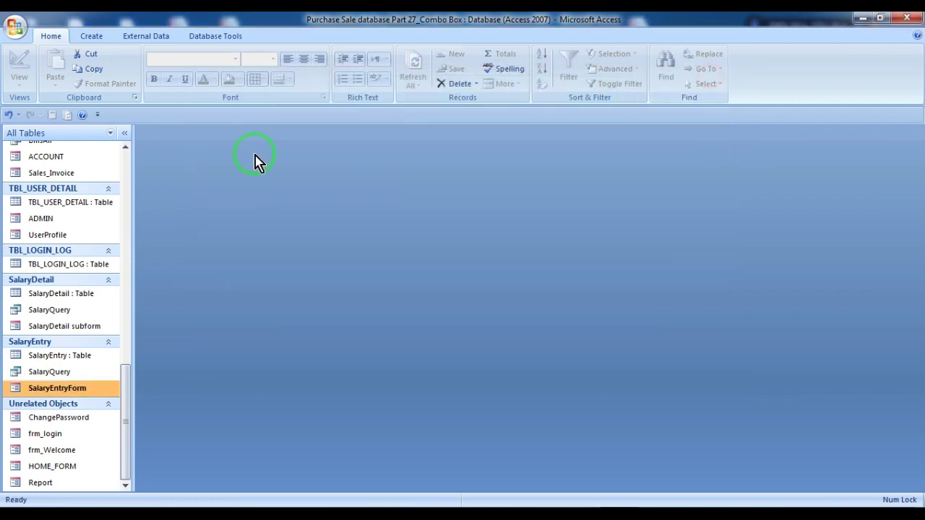
Examine the relationships between SalaryEntry, SalaryDetail and ACCOUNT, enlarging the ACCOUNT field list, and close without saving the layout
{"action": "left_click", "coordinate": [226, 41]}
{"action": "left_click", "coordinate": [189, 70]}
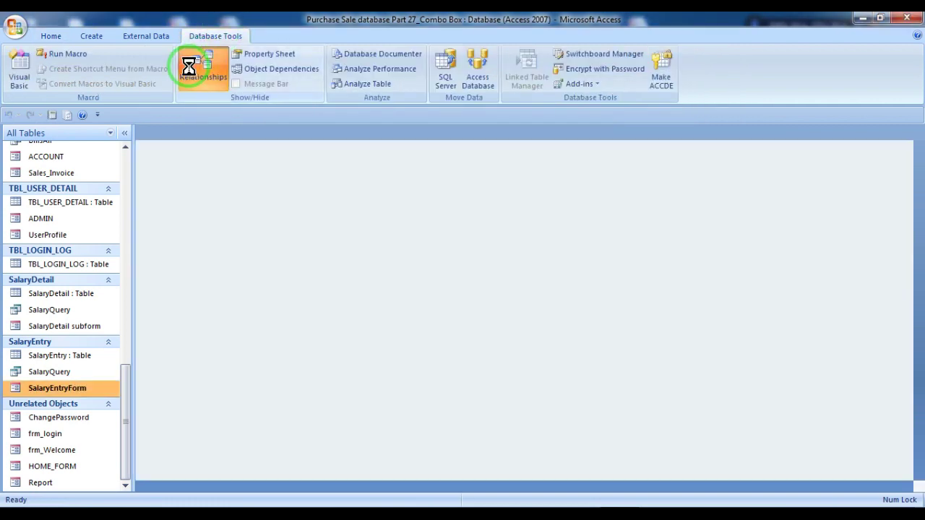
{"action": "left_click", "coordinate": [336, 405]}
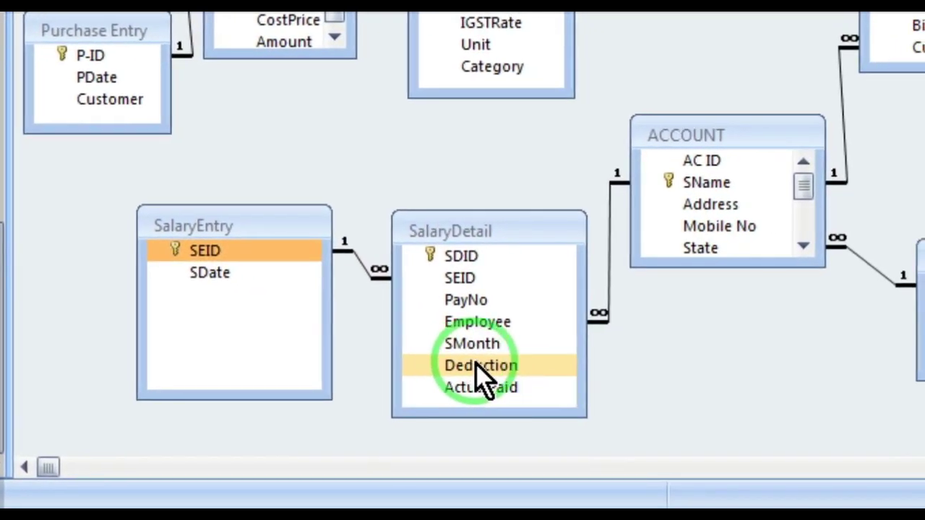
{"action": "left_click_drag", "start_coordinate": [647, 266], "coordinate": [652, 370]}
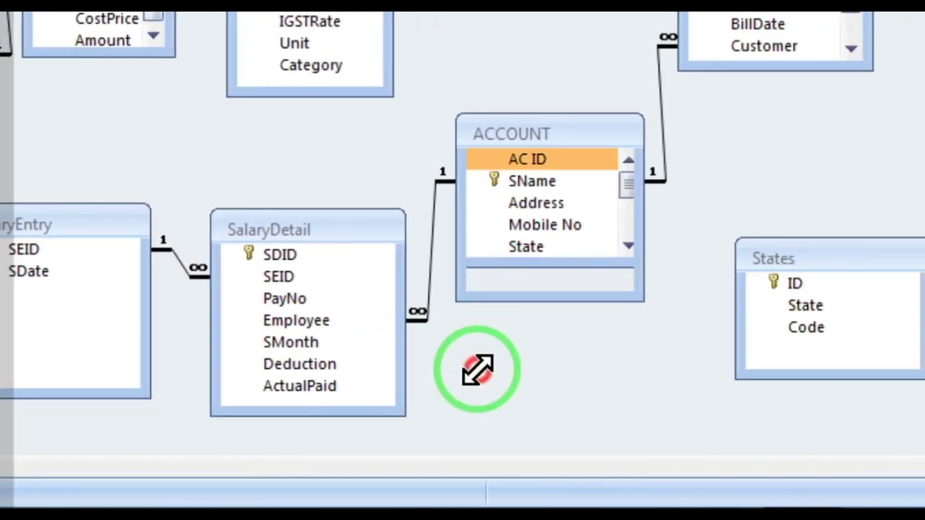
{"action": "left_click_drag", "start_coordinate": [478, 370], "coordinate": [462, 423]}
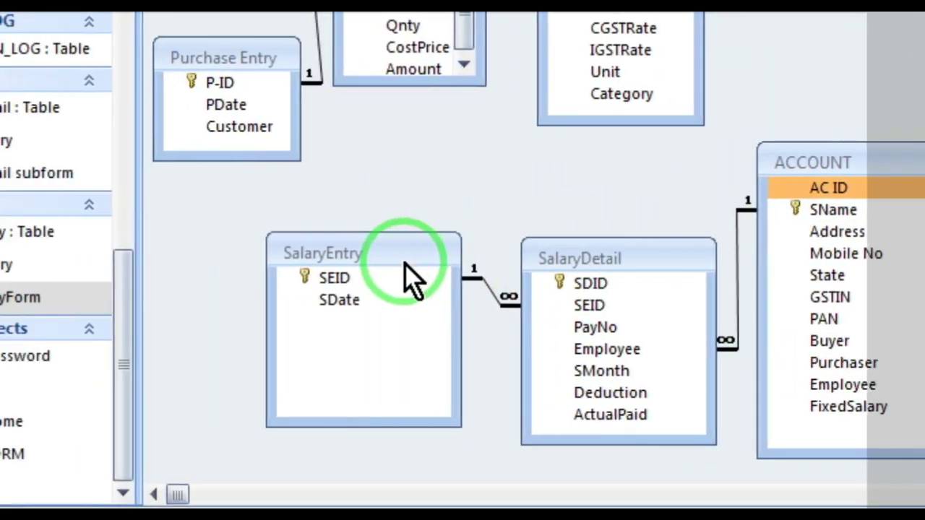
{"action": "left_click", "coordinate": [571, 288]}
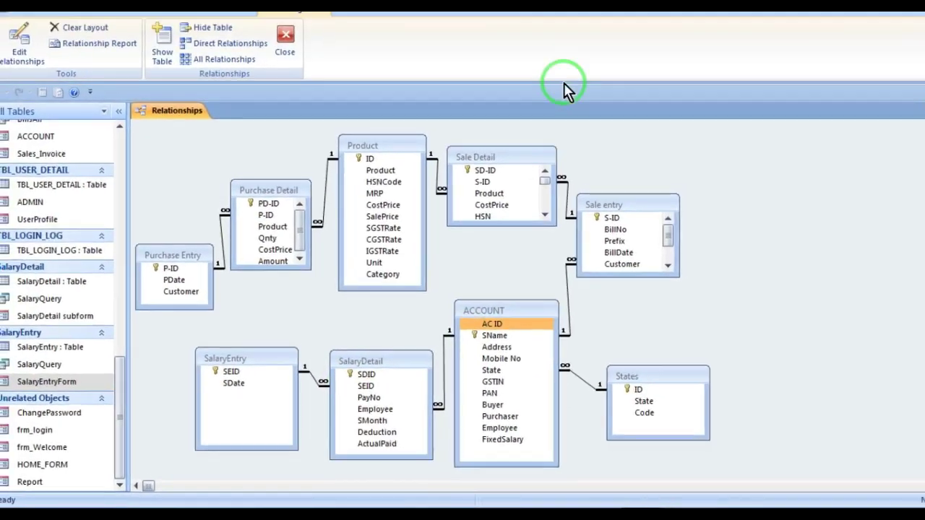
{"action": "left_click", "coordinate": [285, 40]}
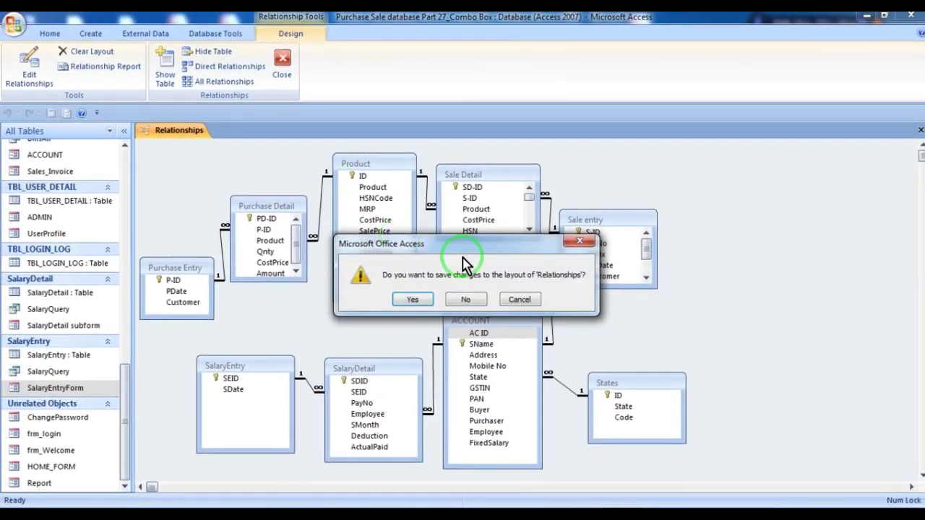
{"action": "left_click", "coordinate": [470, 298]}
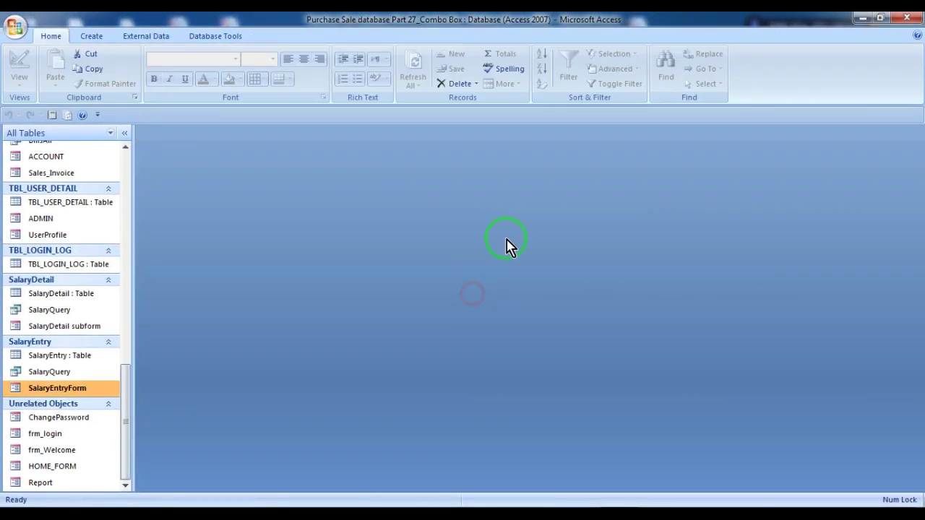
Open SalaryEntryForm in Design View and draw a combo box in the area beside Add New, skipping the wizard
{"action": "right_click", "coordinate": [87, 394]}
{"action": "left_click", "coordinate": [143, 253]}
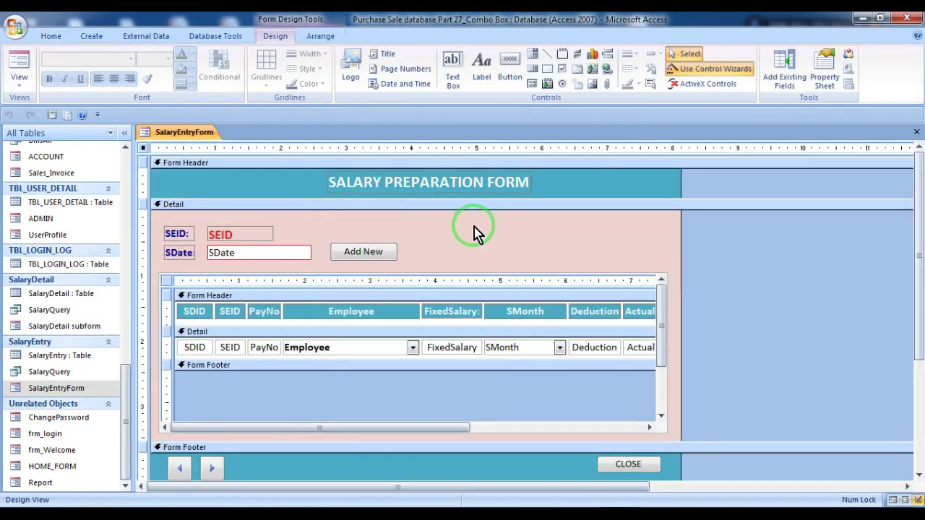
{"action": "left_click", "coordinate": [533, 58]}
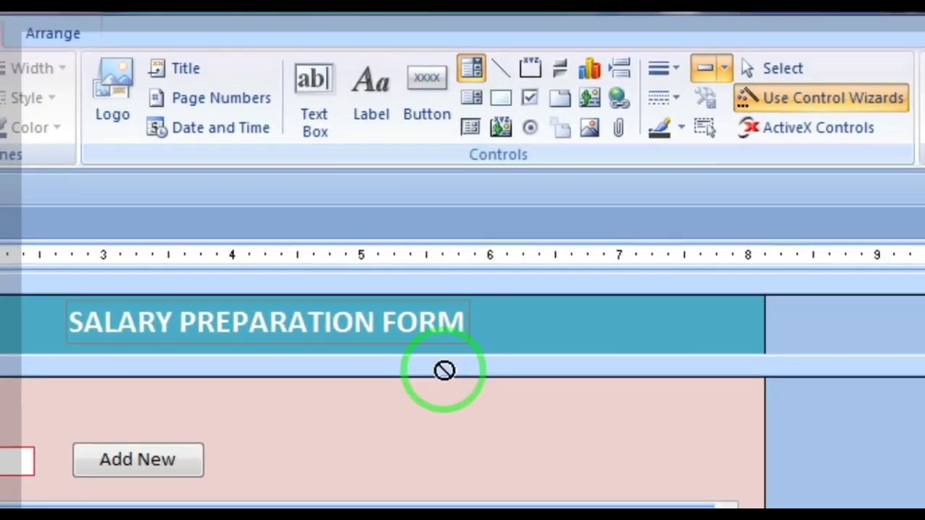
{"action": "left_click_drag", "start_coordinate": [443, 437], "coordinate": [606, 472]}
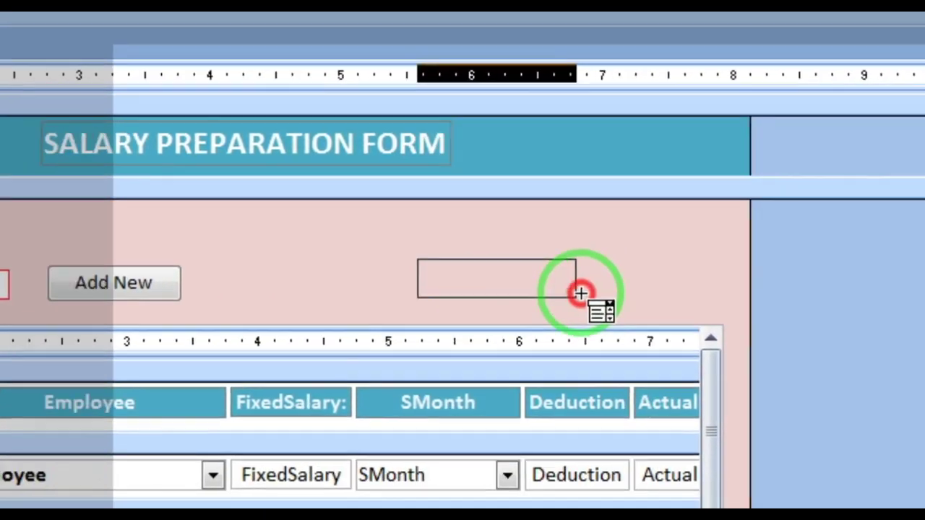
{"action": "left_click_drag", "start_coordinate": [581, 292], "coordinate": [598, 296]}
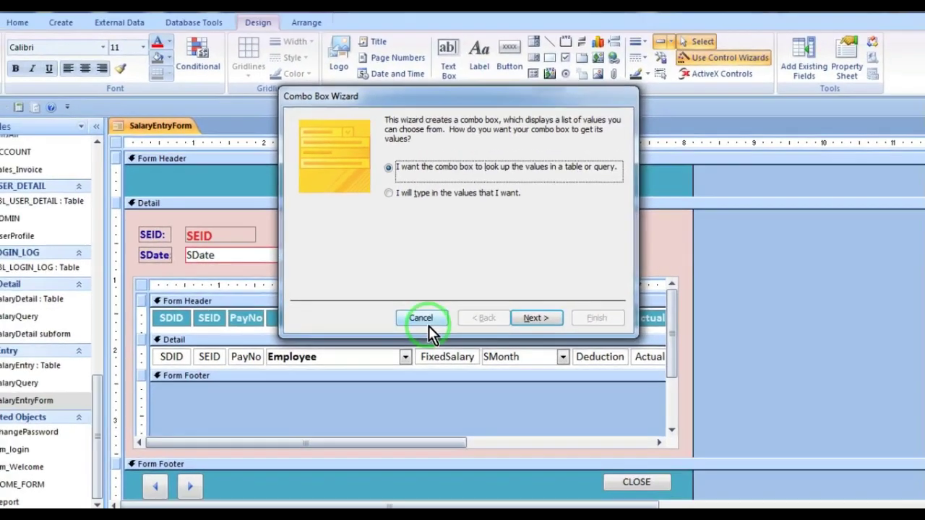
{"action": "left_click", "coordinate": [425, 321]}
Change the caption of the new combo box's label to GOTO
{"action": "left_click", "coordinate": [466, 248]}
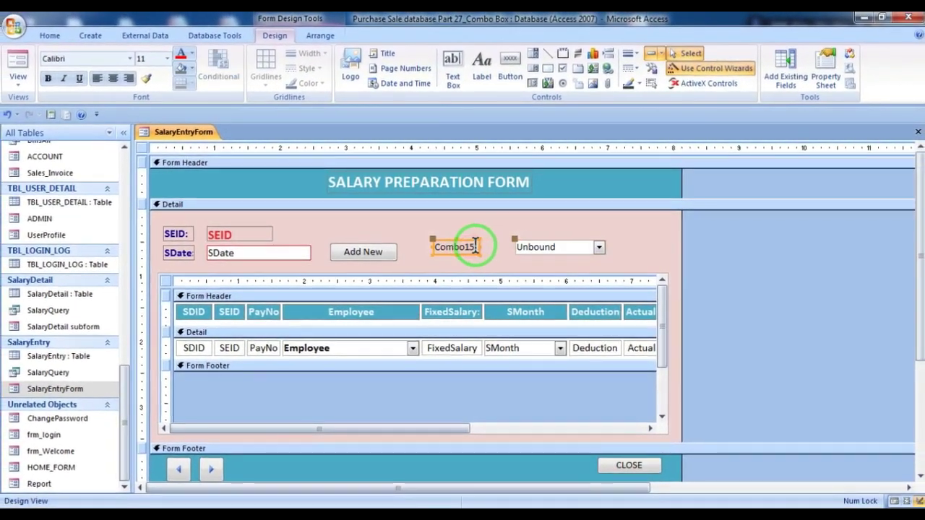
{"action": "left_click", "coordinate": [475, 246]}
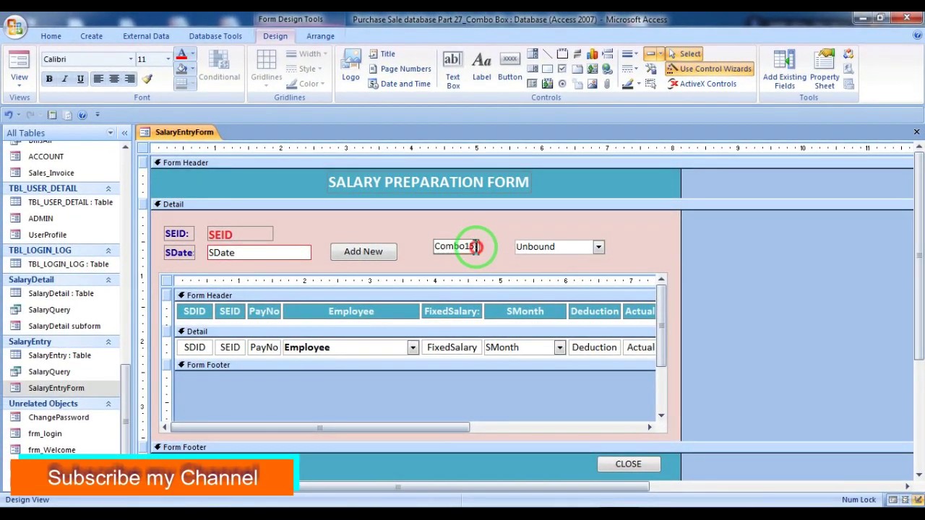
{"action": "key", "text": "BackSpace"}
{"action": "key", "text": "BackSpace"}
{"action": "key", "text": "BackSpace"}
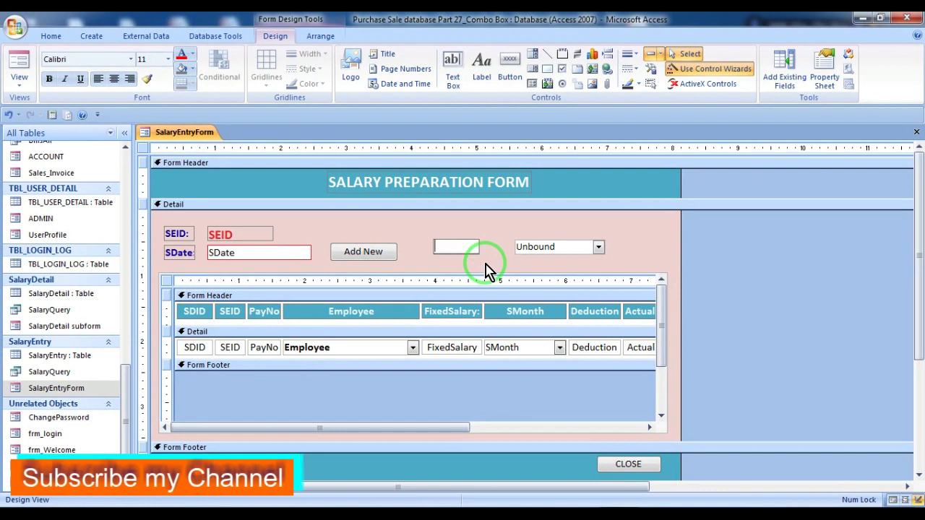
{"action": "type", "text": "GOTO"}
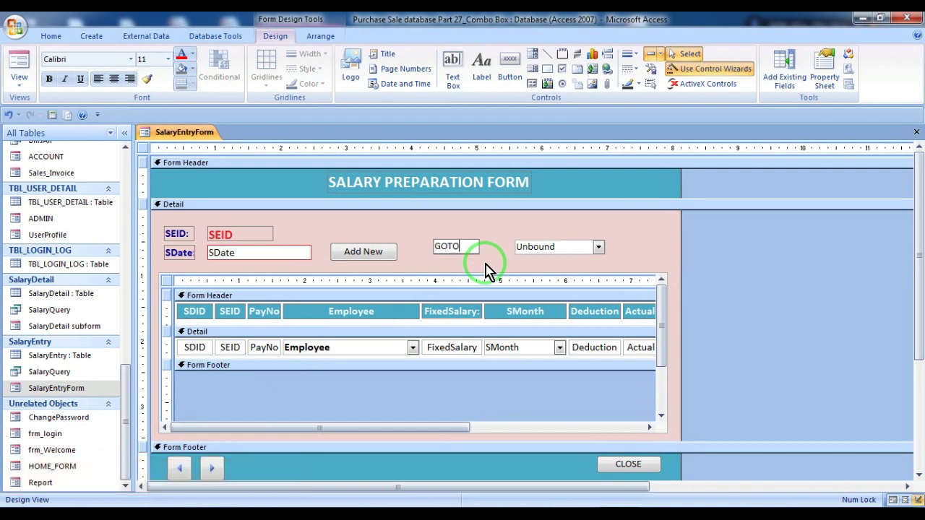
{"action": "left_click", "coordinate": [492, 235]}
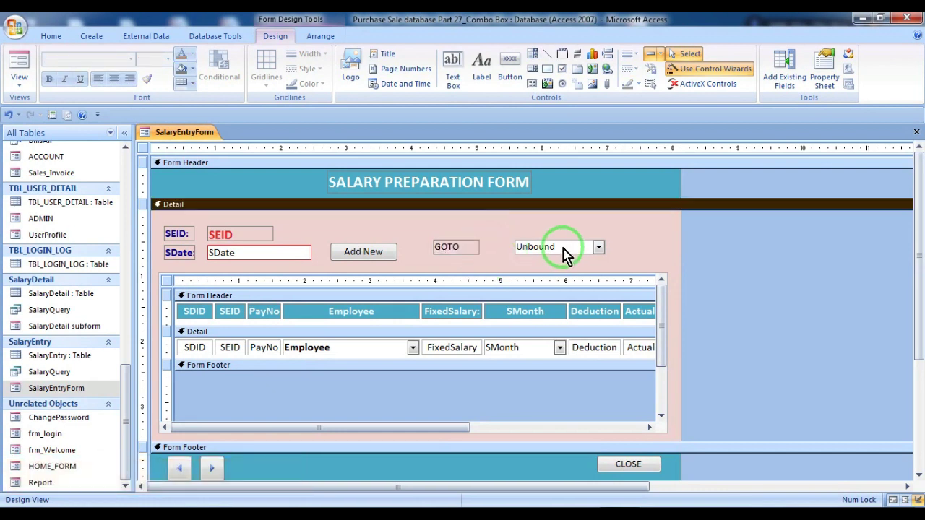
Widen the combo box leftwards up to the GOTO label and nudge both slightly right and down
{"action": "left_click", "coordinate": [560, 249]}
{"action": "left_click_drag", "start_coordinate": [514, 247], "coordinate": [481, 249]}
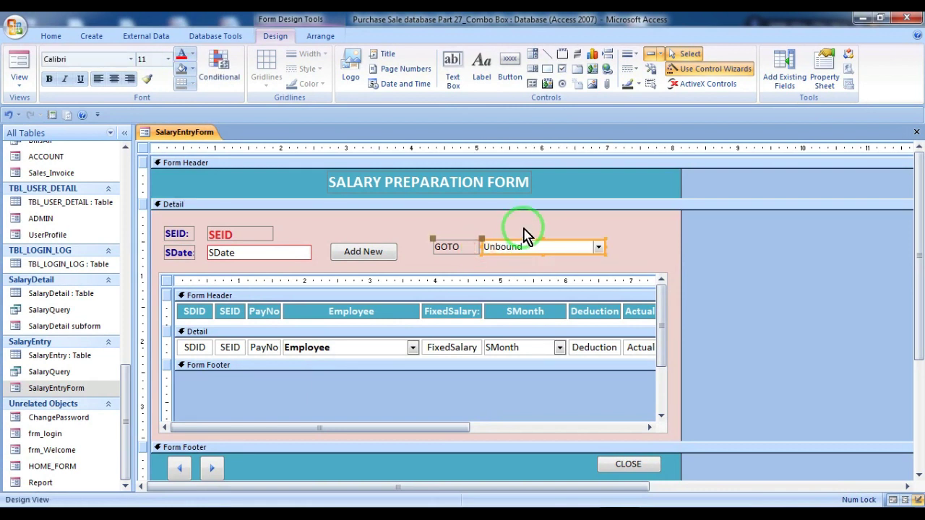
{"action": "key", "text": "Right"}
{"action": "key", "text": "Down"}
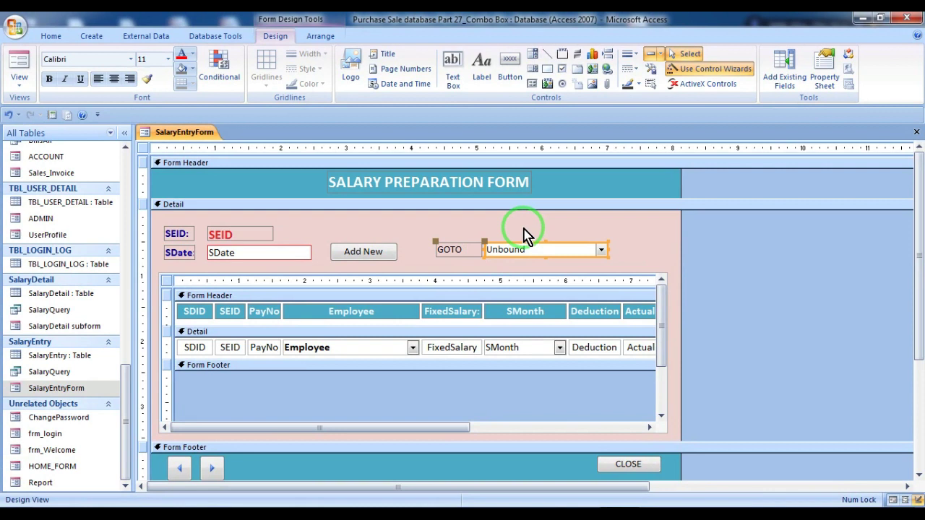
{"action": "left_click", "coordinate": [526, 234]}
Open the query builder for the GOTO combo box's Row Source and add the SalaryEntry table
{"action": "double_click", "coordinate": [540, 250]}
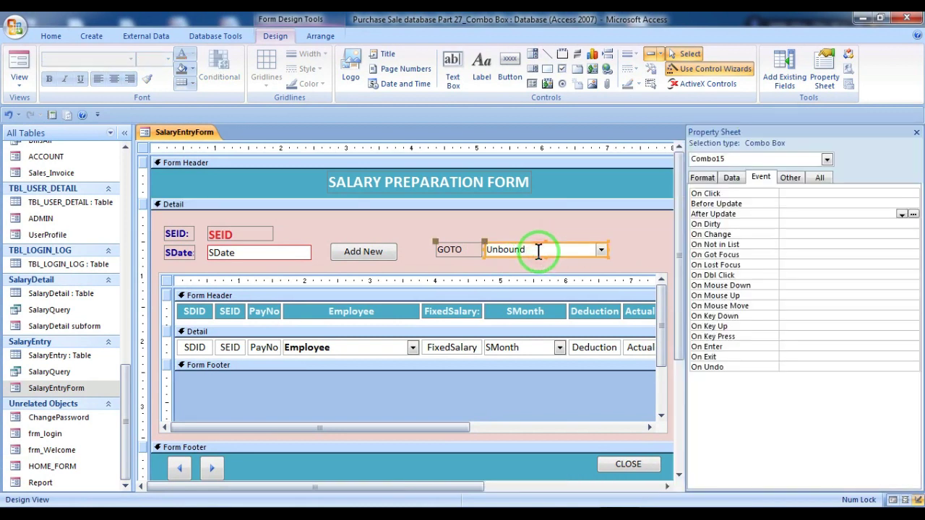
{"action": "left_click", "coordinate": [731, 179]}
{"action": "left_click", "coordinate": [789, 203]}
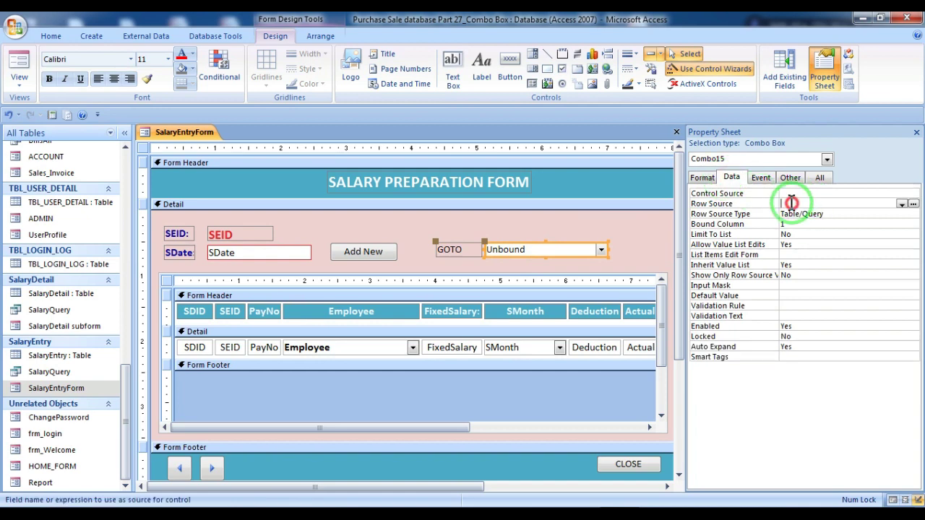
{"action": "left_click", "coordinate": [914, 205]}
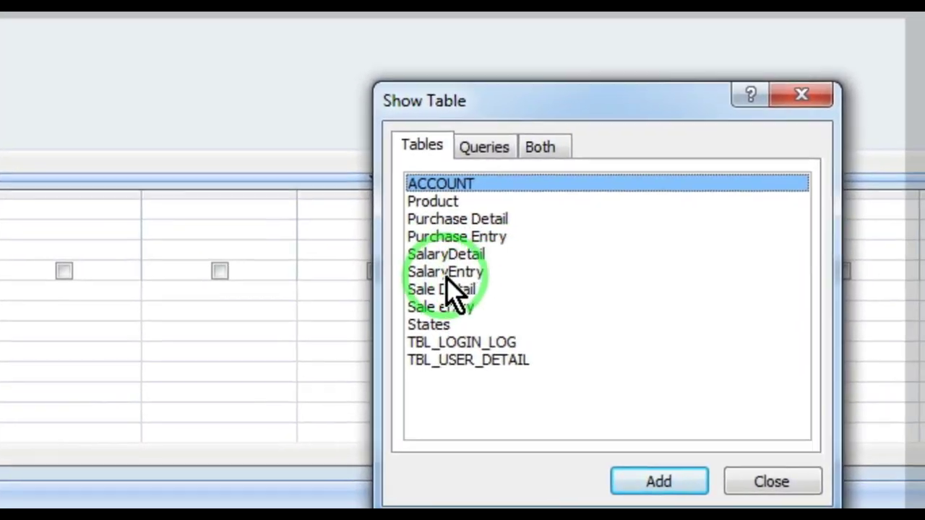
{"action": "left_click", "coordinate": [435, 277]}
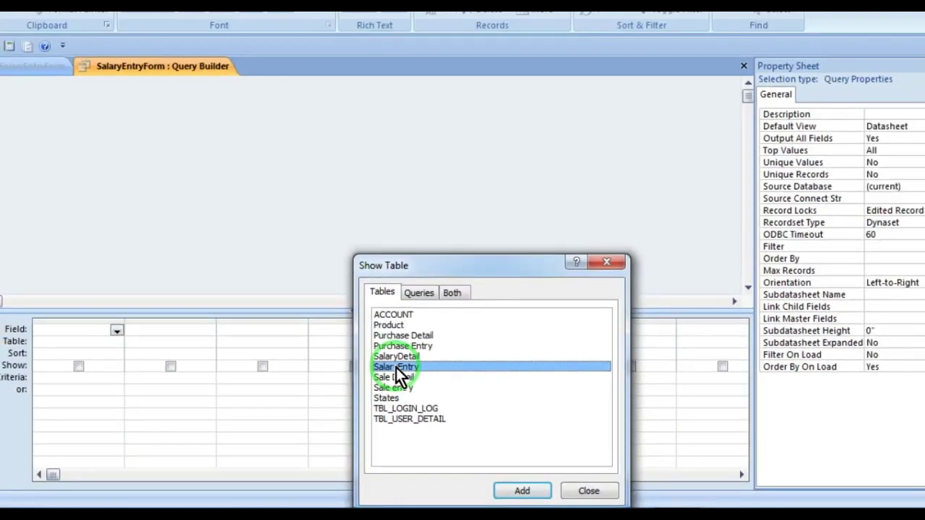
{"action": "left_click", "coordinate": [657, 477]}
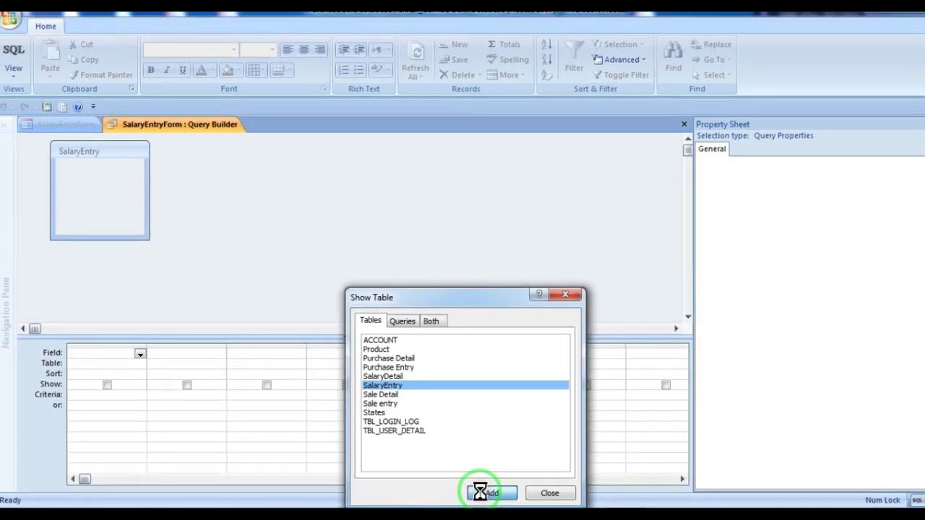
{"action": "left_click", "coordinate": [551, 493]}
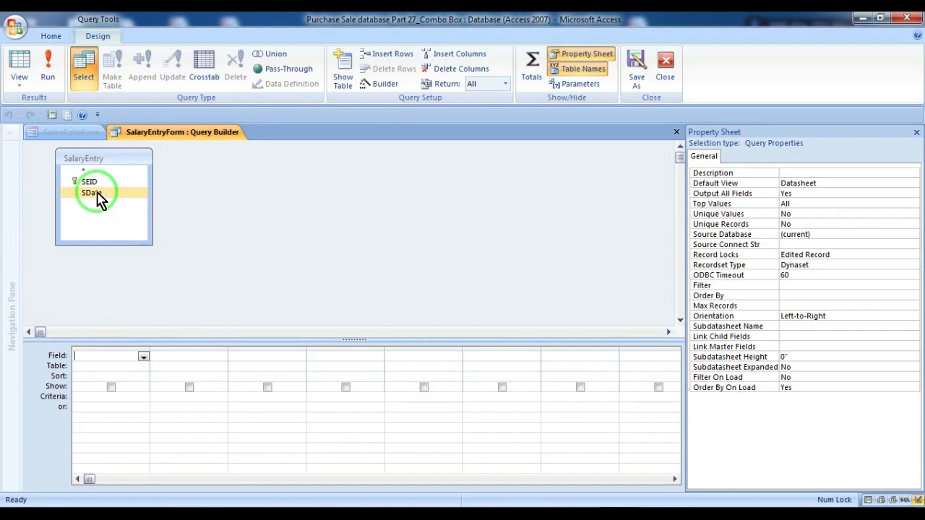
Add the SDate field of SalaryEntry to the query grid and sort it Ascending
{"action": "left_click_drag", "start_coordinate": [99, 200], "coordinate": [108, 352]}
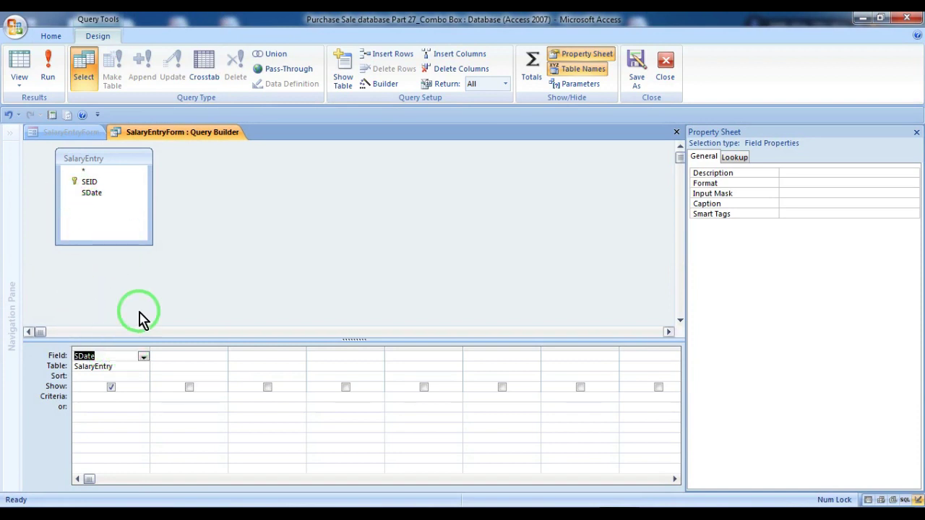
{"action": "left_click", "coordinate": [143, 377]}
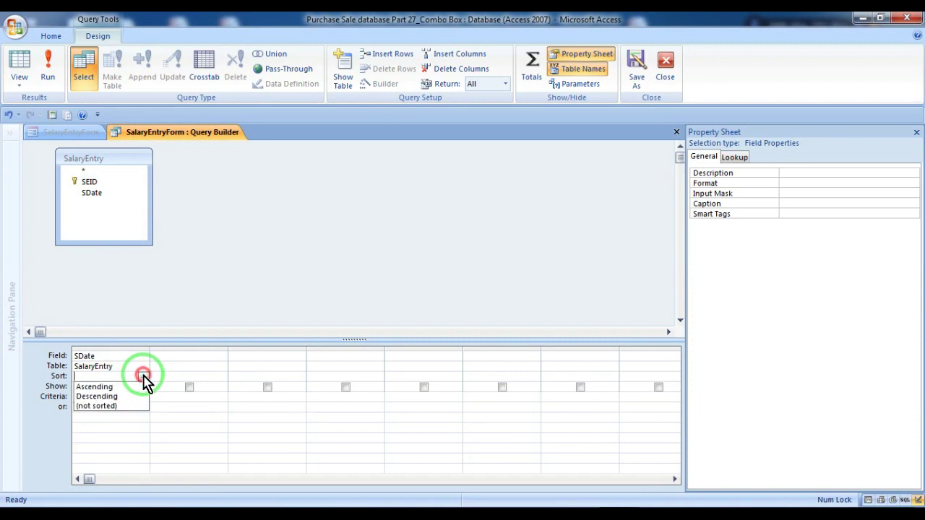
{"action": "left_click", "coordinate": [124, 385]}
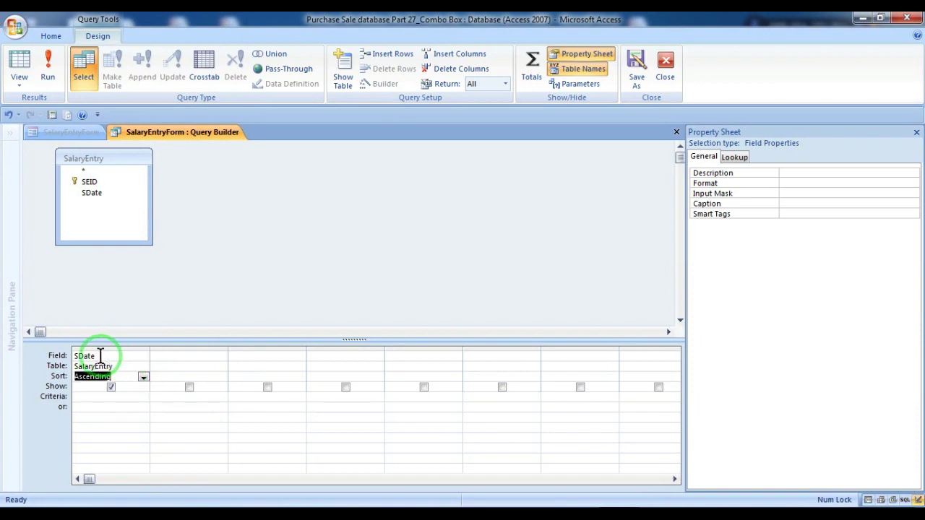
Close the query builder, saving the SQL statement as the row source, and close SalaryEntryForm with its design changes saved
{"action": "left_click", "coordinate": [916, 132]}
{"action": "left_click", "coordinate": [916, 132]}
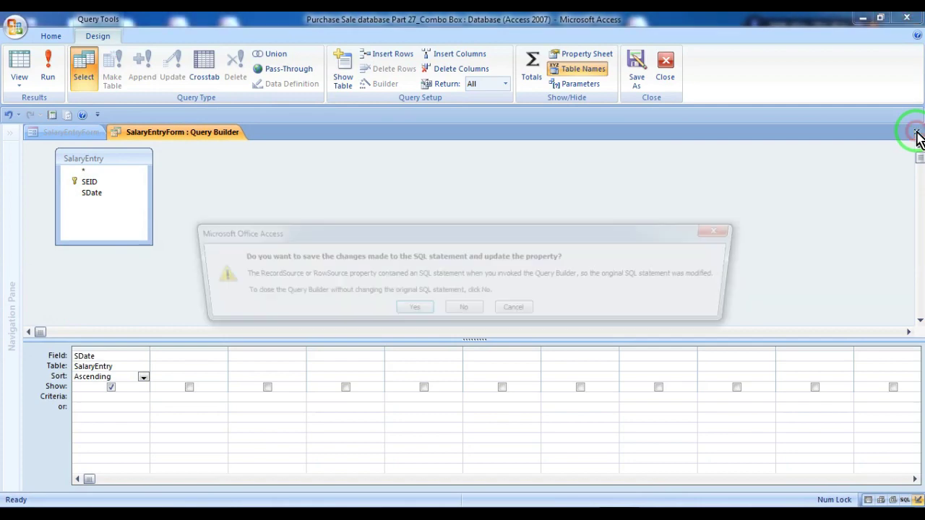
{"action": "left_click", "coordinate": [412, 312]}
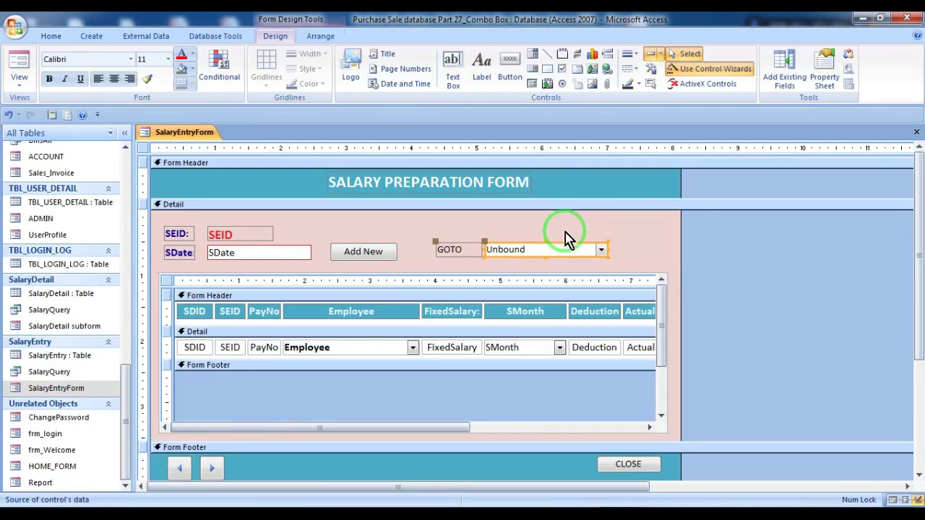
{"action": "left_click", "coordinate": [917, 133]}
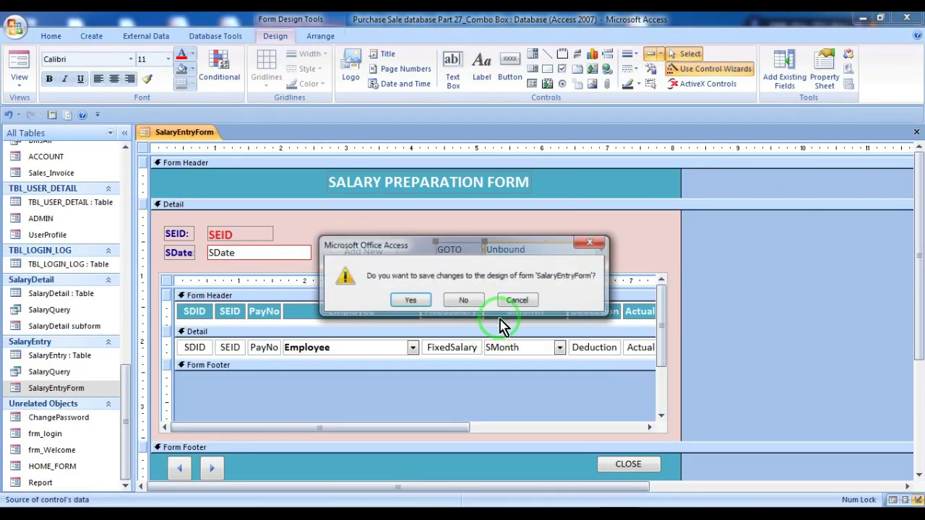
{"action": "left_click", "coordinate": [417, 301]}
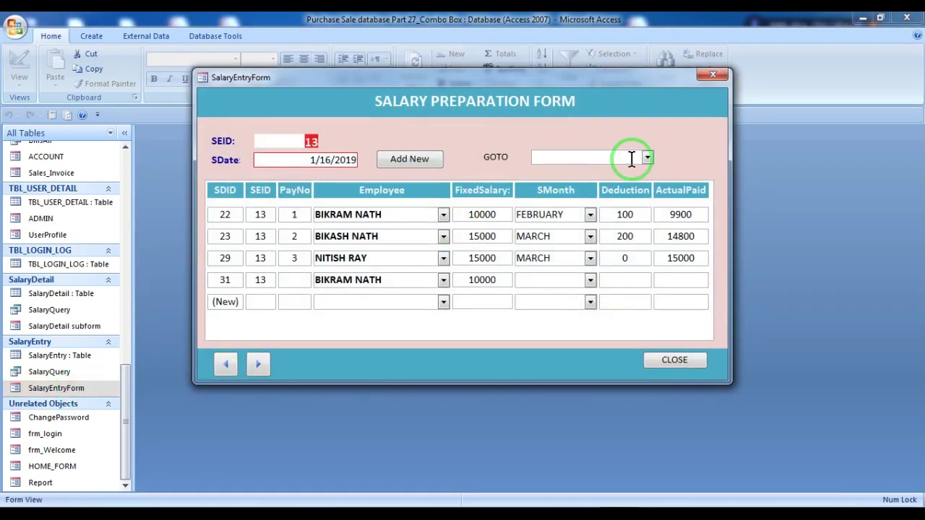
Test the GOTO list in Form View by choosing 1/14/2019, going to a new record, and choosing 1/16/2019 and 1/2/2019
{"action": "left_click", "coordinate": [646, 158]}
{"action": "left_click", "coordinate": [581, 181]}
{"action": "left_click", "coordinate": [405, 160]}
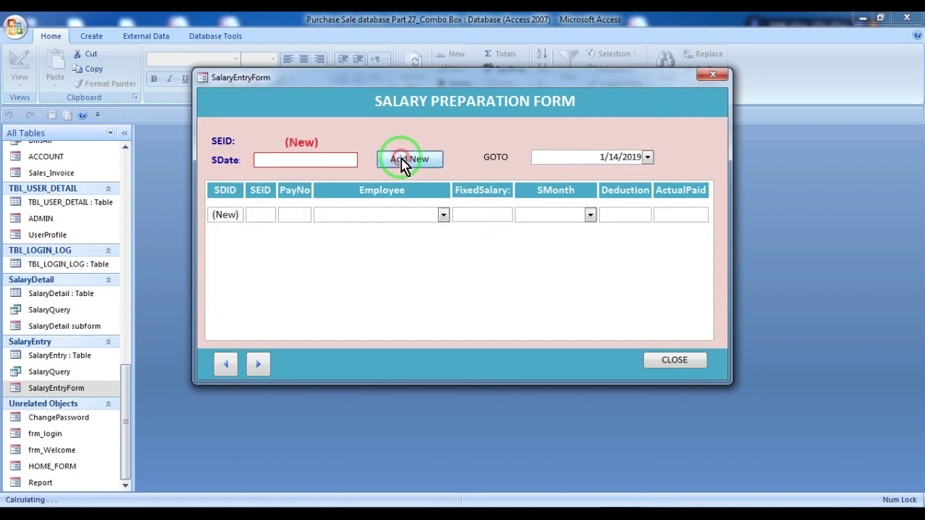
{"action": "left_click", "coordinate": [647, 157]}
{"action": "left_click", "coordinate": [594, 204]}
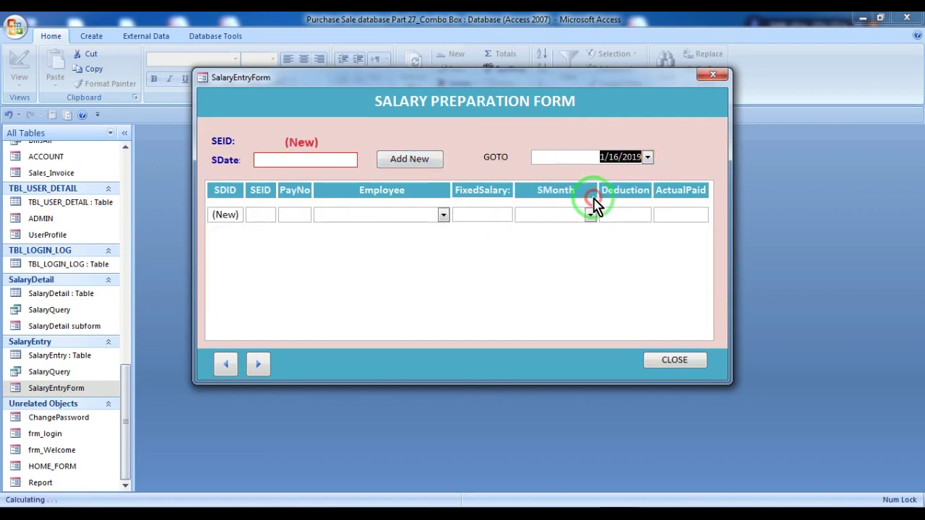
{"action": "left_click", "coordinate": [648, 157]}
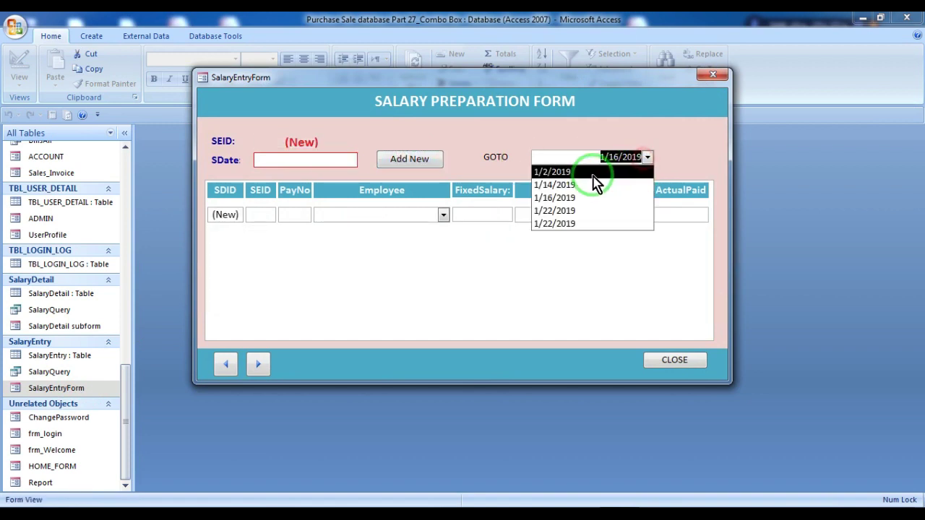
{"action": "left_click", "coordinate": [589, 173]}
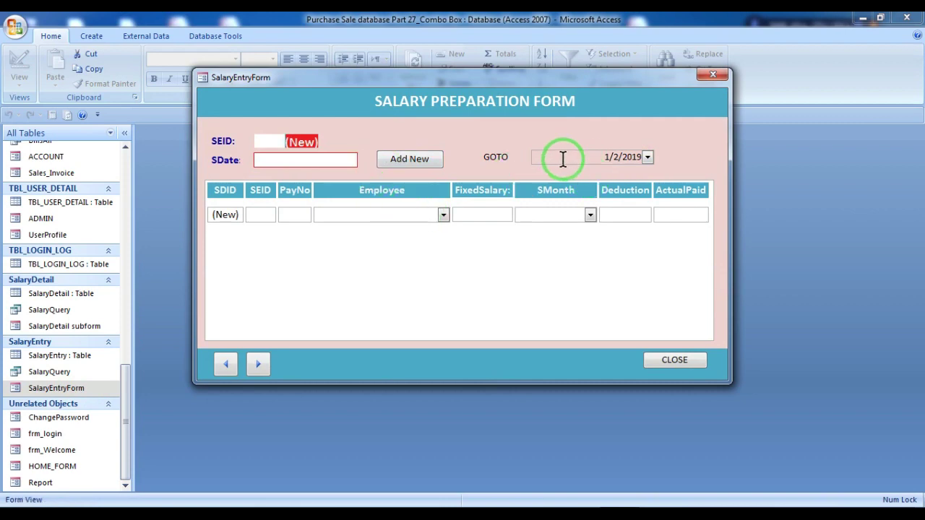
Return SalaryEntryForm to Design View and create an After Update event procedure for the GOTO combo box
{"action": "right_click", "coordinate": [499, 130]}
{"action": "left_click", "coordinate": [532, 164]}
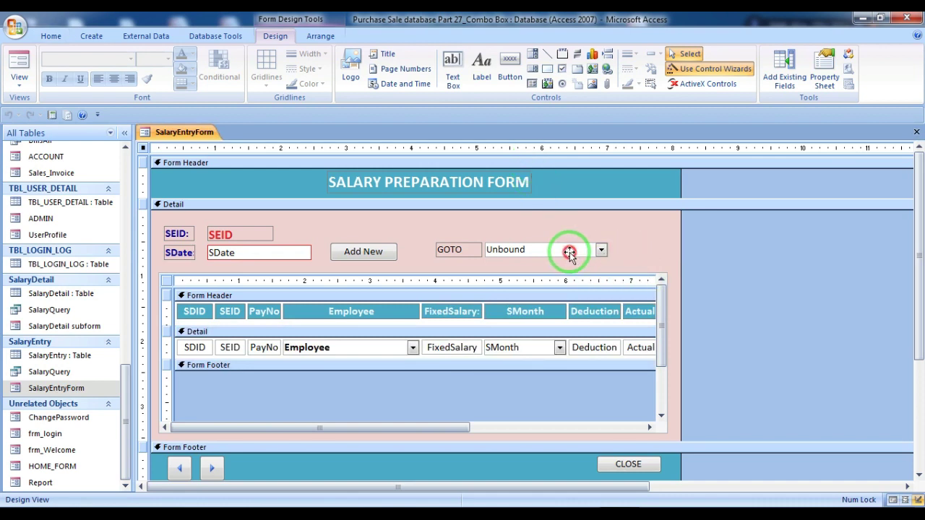
{"action": "double_click", "coordinate": [570, 253]}
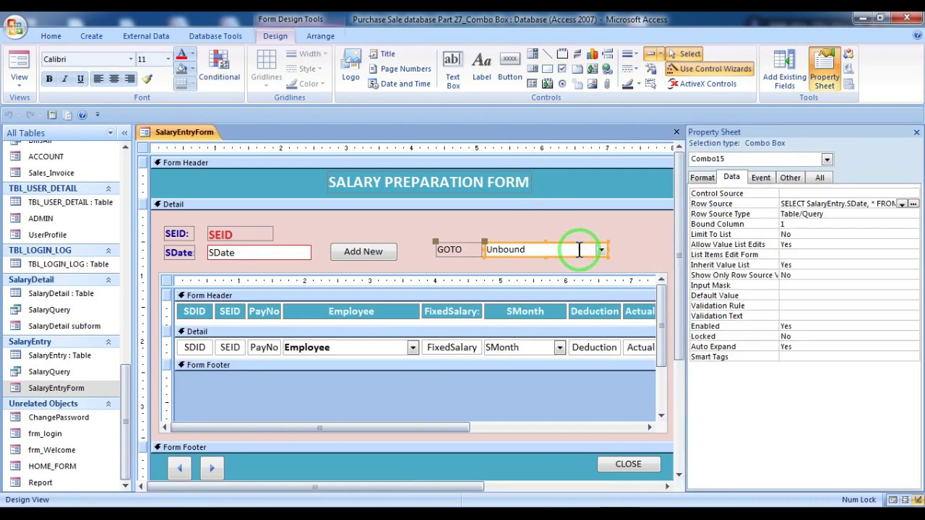
{"action": "left_click", "coordinate": [760, 178]}
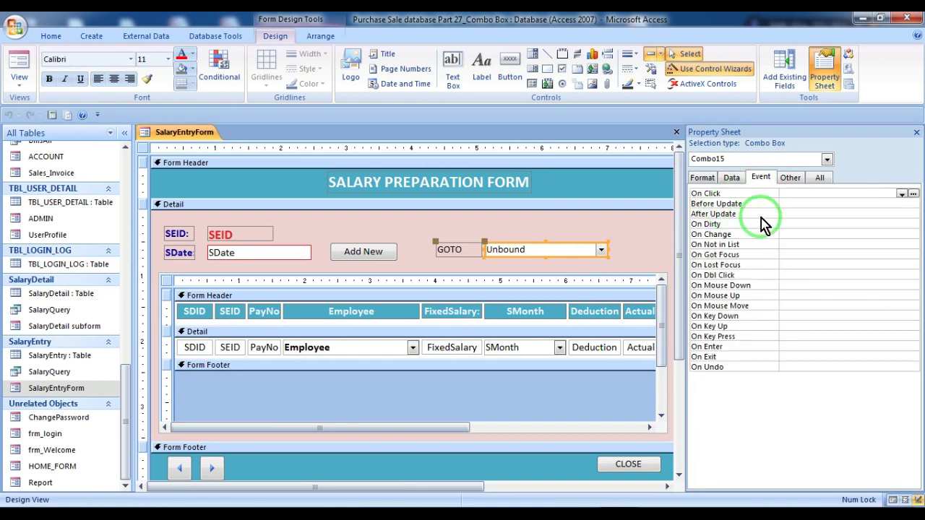
{"action": "left_click", "coordinate": [793, 213]}
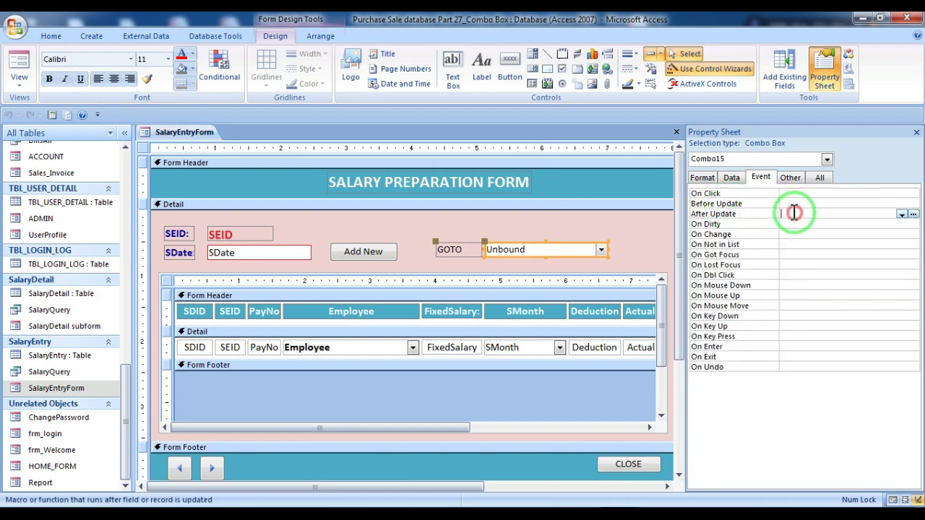
{"action": "left_click", "coordinate": [902, 215]}
{"action": "left_click", "coordinate": [836, 225]}
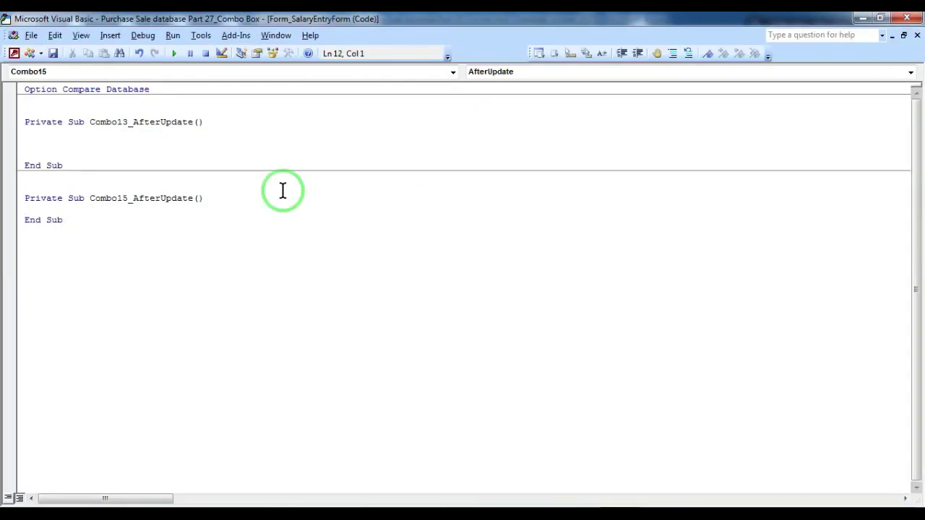
Delete the leftover empty Combo13_AfterUpdate procedure from the form's code module
{"action": "left_click", "coordinate": [54, 159]}
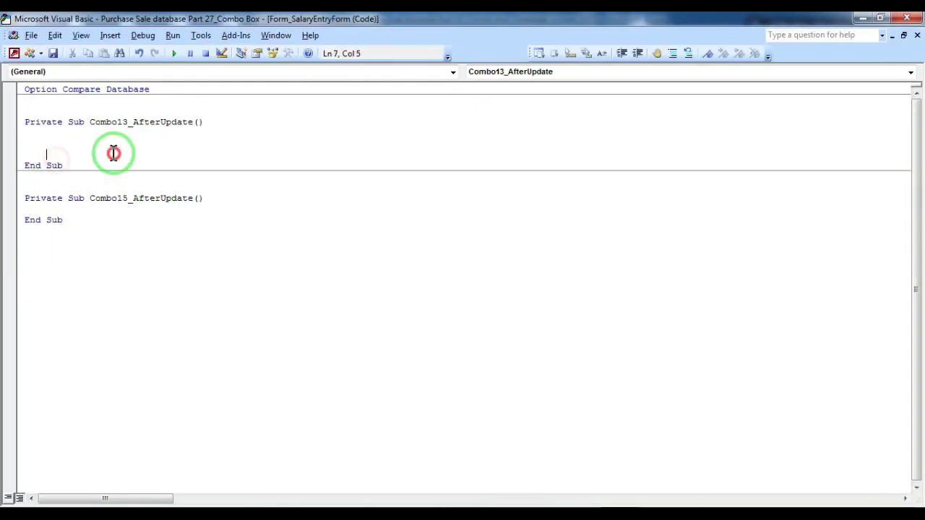
{"action": "left_click_drag", "start_coordinate": [85, 158], "coordinate": [20, 139]}
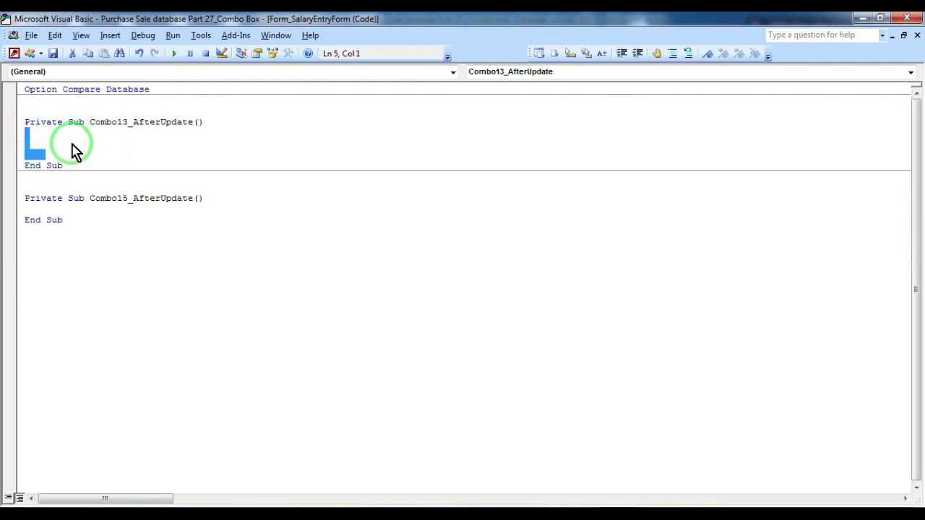
{"action": "left_click_drag", "start_coordinate": [68, 164], "coordinate": [5, 113]}
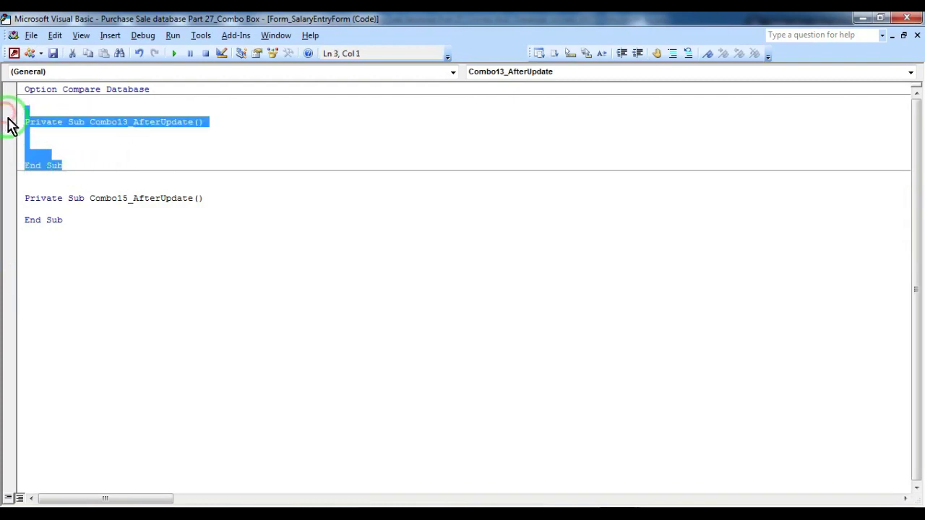
{"action": "key", "text": "Delete"}
Declare the variable with Dim rs As Object inside the Combo15_AfterUpdate procedure
{"action": "left_click", "coordinate": [55, 157]}
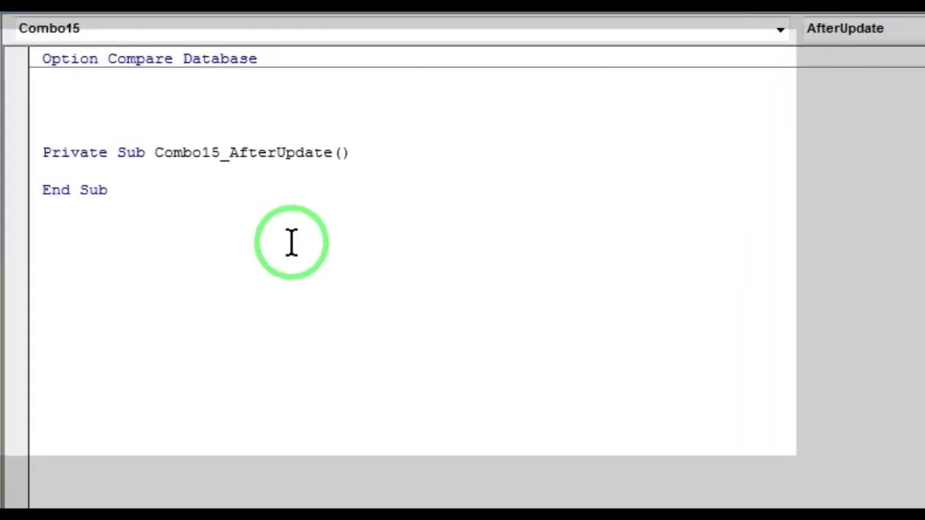
{"action": "key", "text": "Return"}
{"action": "key", "text": "Return"}
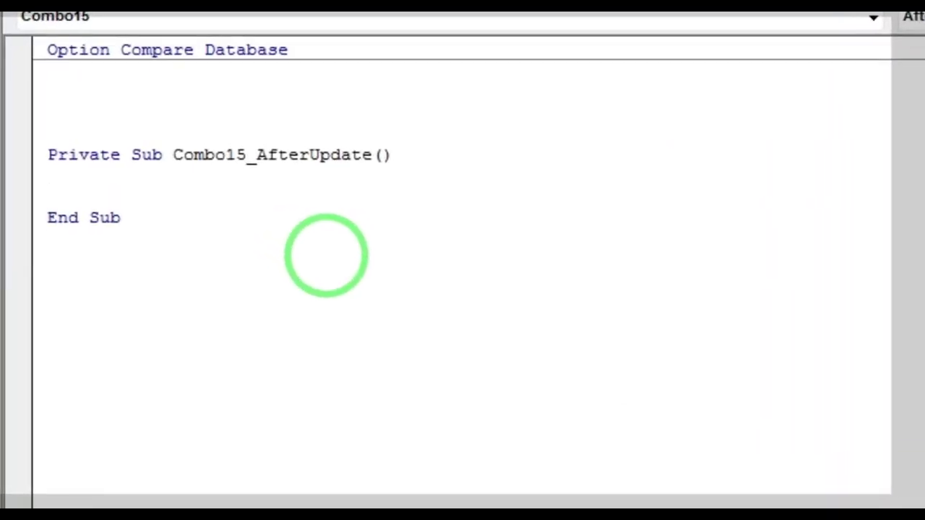
{"action": "key", "text": "Up"}
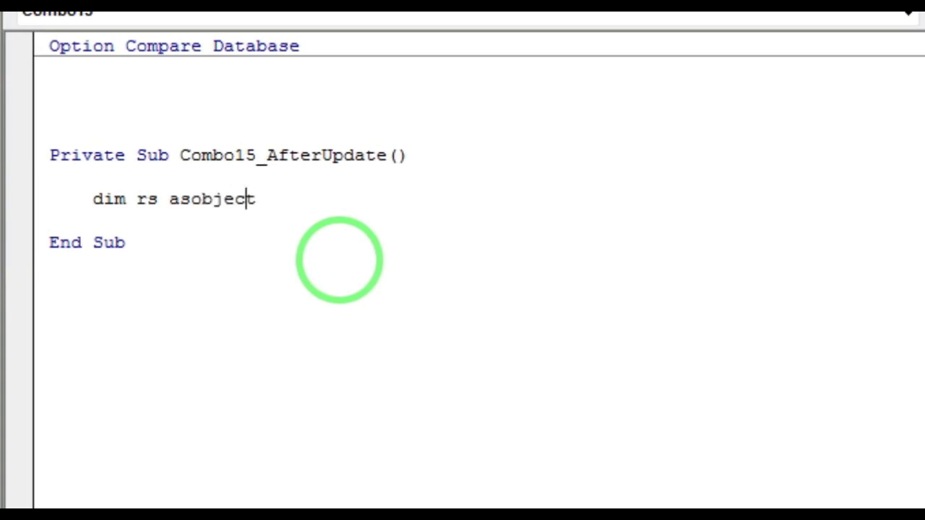
{"action": "key", "text": "Left"}
{"action": "key", "text": "Left"}
{"action": "key", "text": "Left"}
{"action": "key", "text": "Left"}
{"action": "key", "text": "Left"}
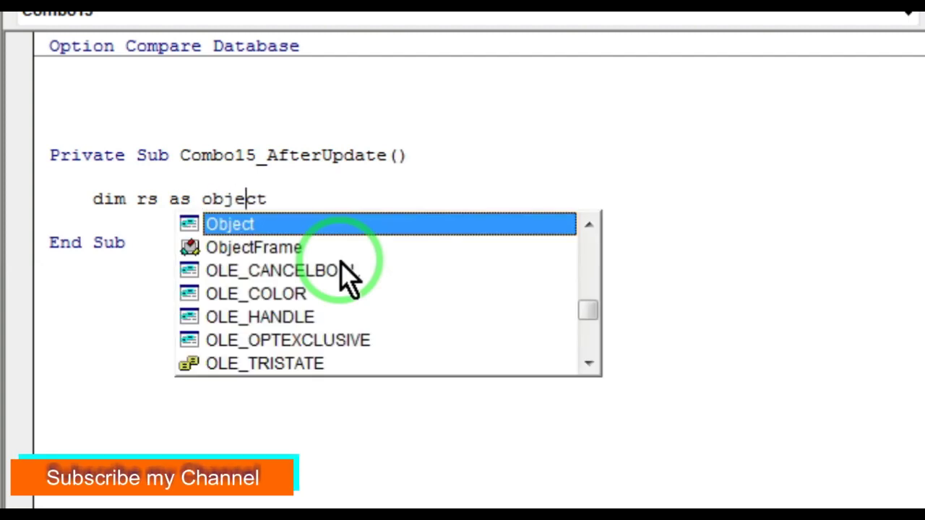
{"action": "key", "text": "Escape"}
{"action": "key", "text": "Down"}
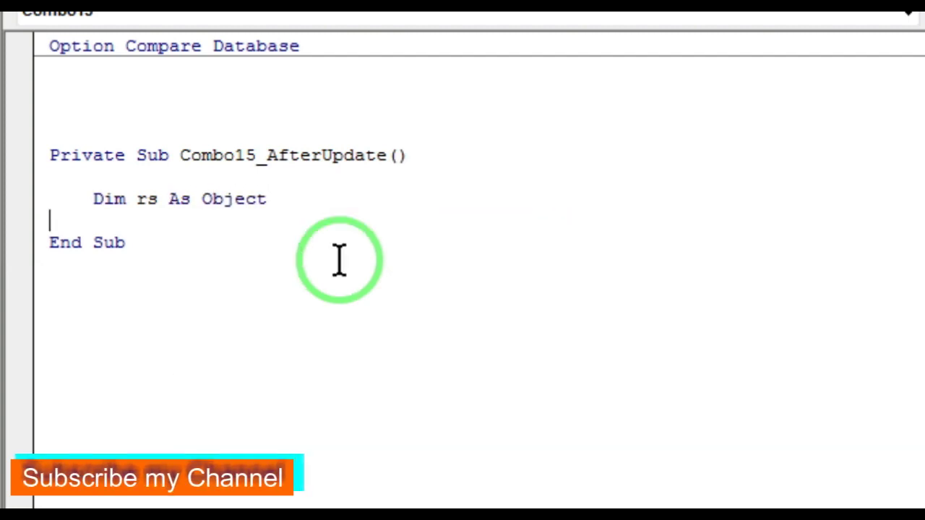
Below the rs declaration, leave a blank line and add the statement Set rs = Me.Recordset.Clone
{"action": "key", "text": "Return"}
{"action": "key", "text": "Up"}
{"action": "key", "text": "Tab"}
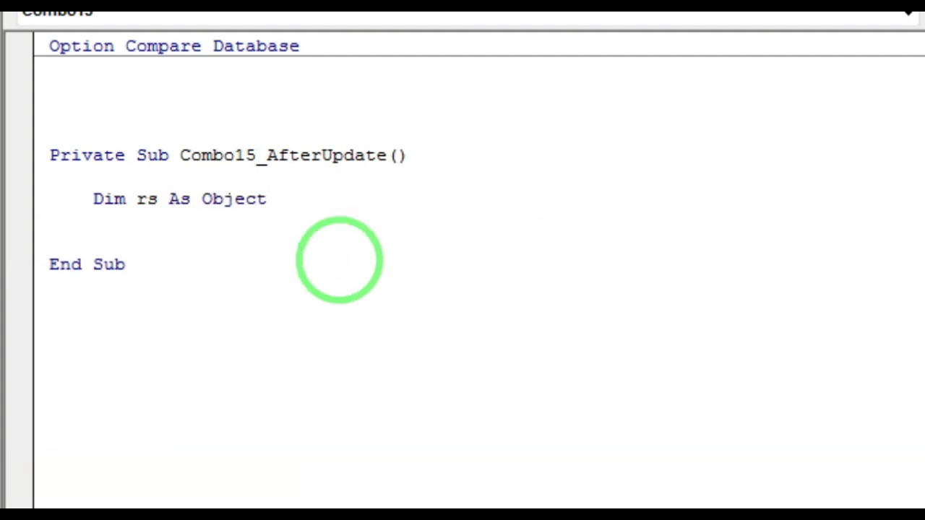
{"action": "key", "text": "Return"}
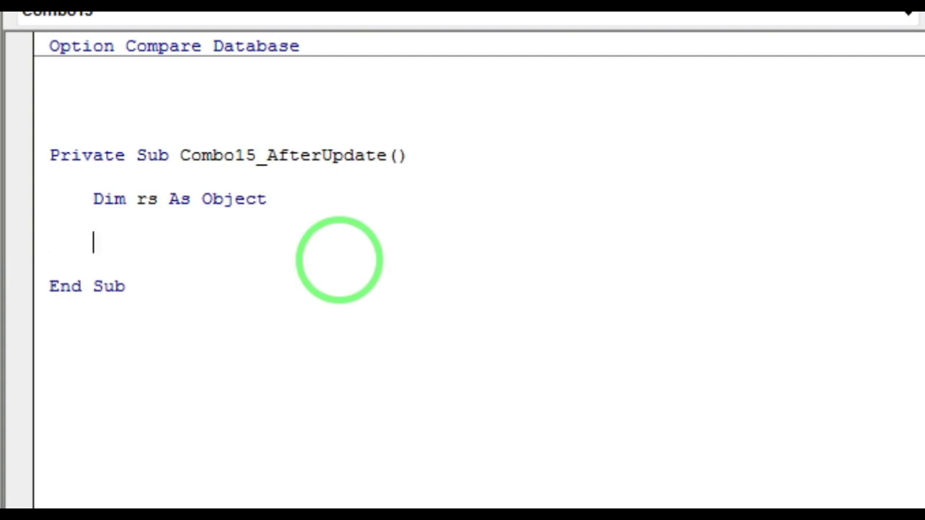
{"action": "type", "text": "set rs"}
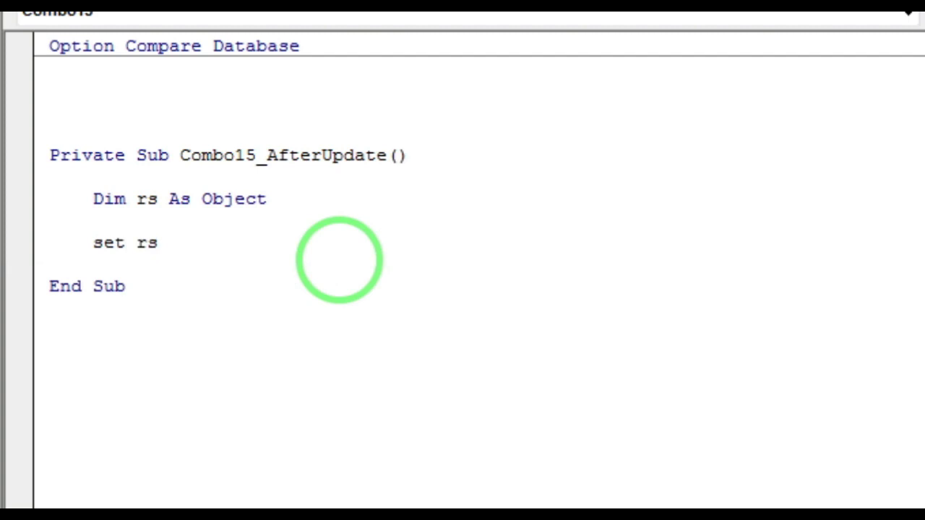
{"action": "type", "text": "=me.r"}
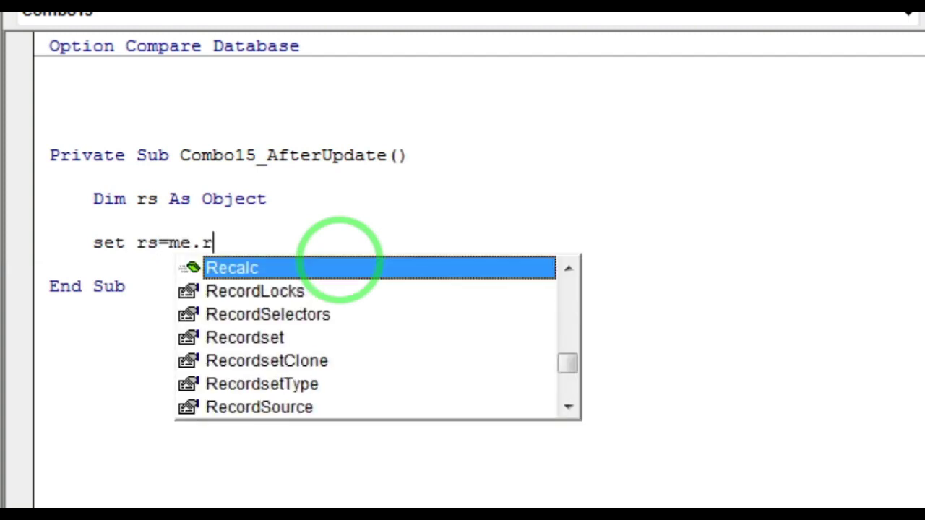
{"action": "type", "text": "ecord"}
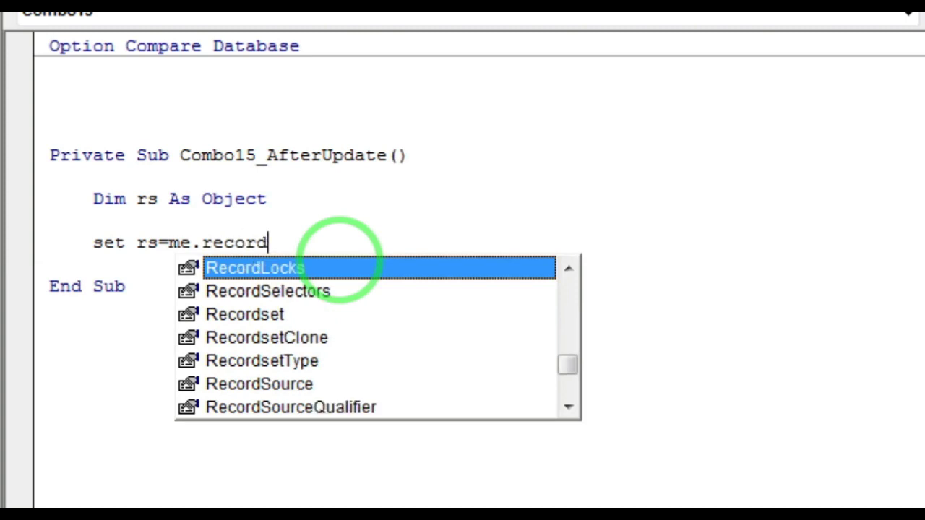
{"action": "type", "text": "set"}
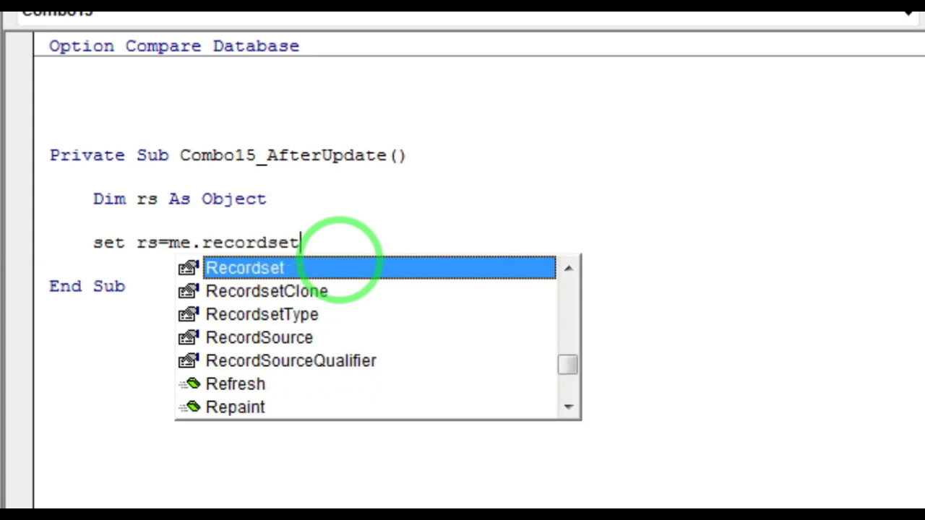
{"action": "type", "text": "."}
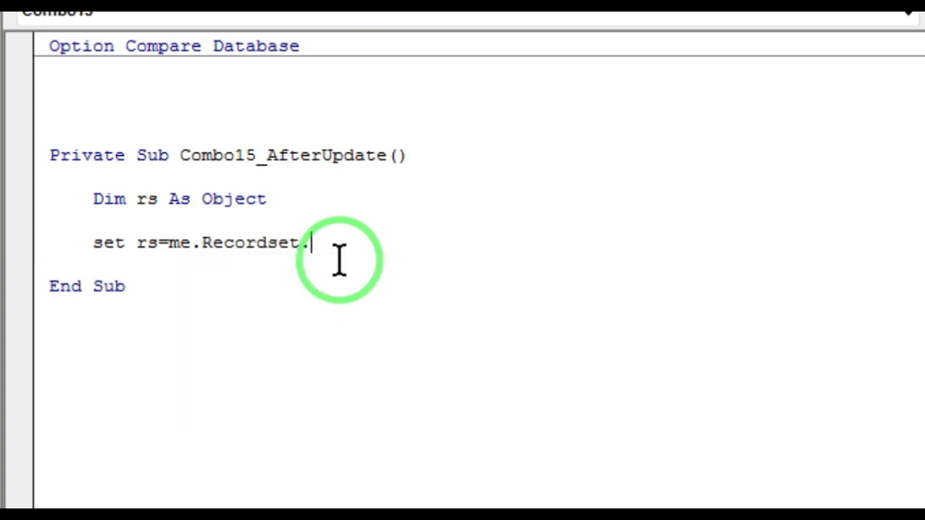
{"action": "type", "text": "clone"}
{"action": "key", "text": "Return"}
Begin the record search statement on the following line with rs.findfirst"[SDate]=
{"action": "type", "text": "rs"}
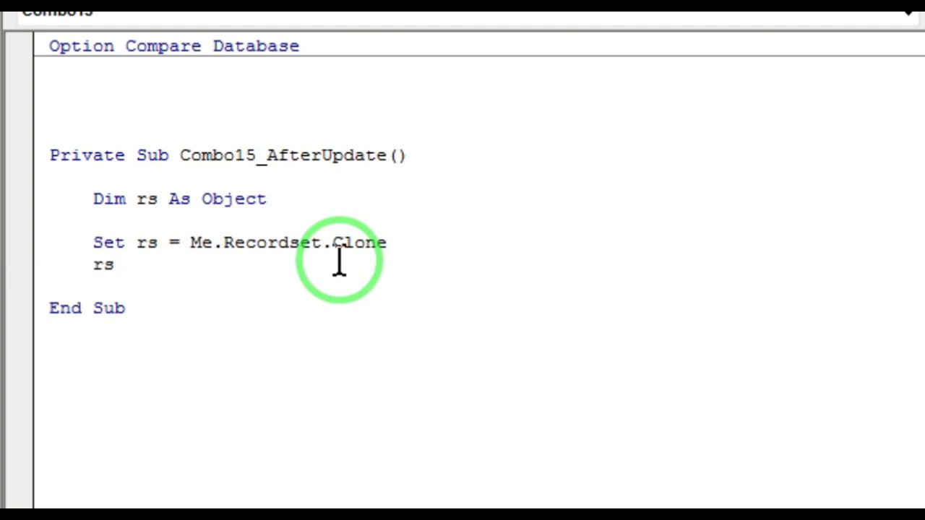
{"action": "type", "text": ".find"}
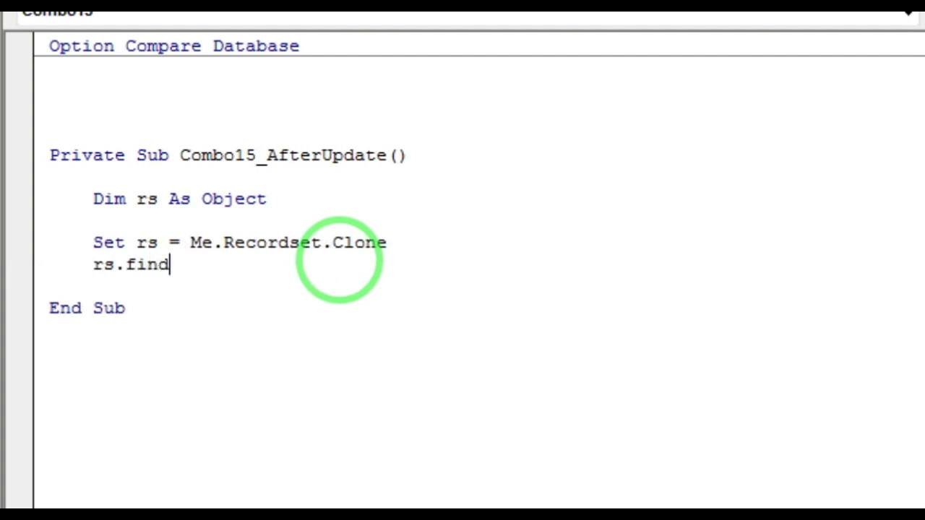
{"action": "type", "text": "first"}
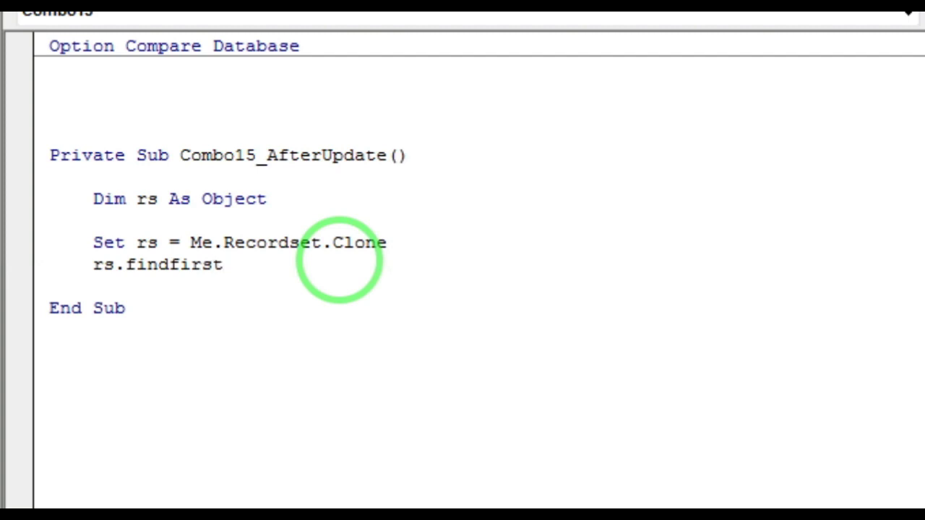
{"action": "type", "text": "\"[SDa"}
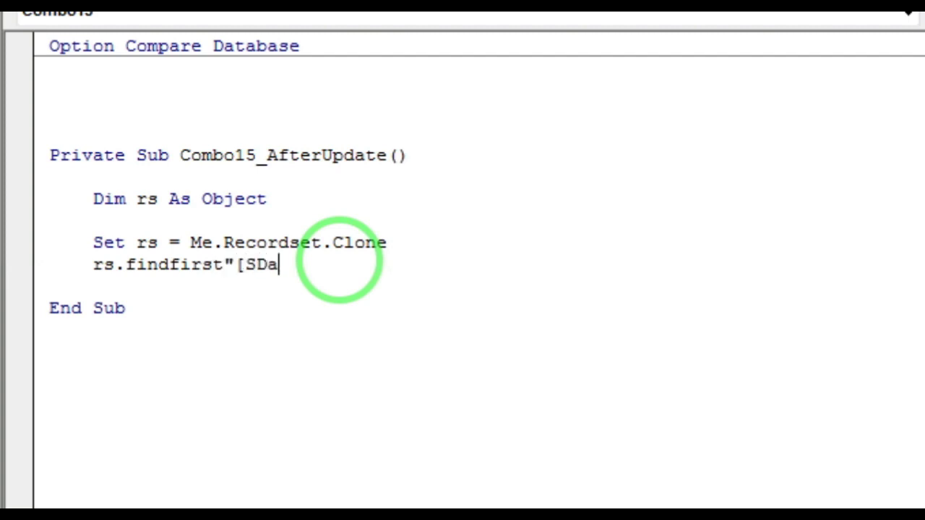
{"action": "type", "text": "te]="}
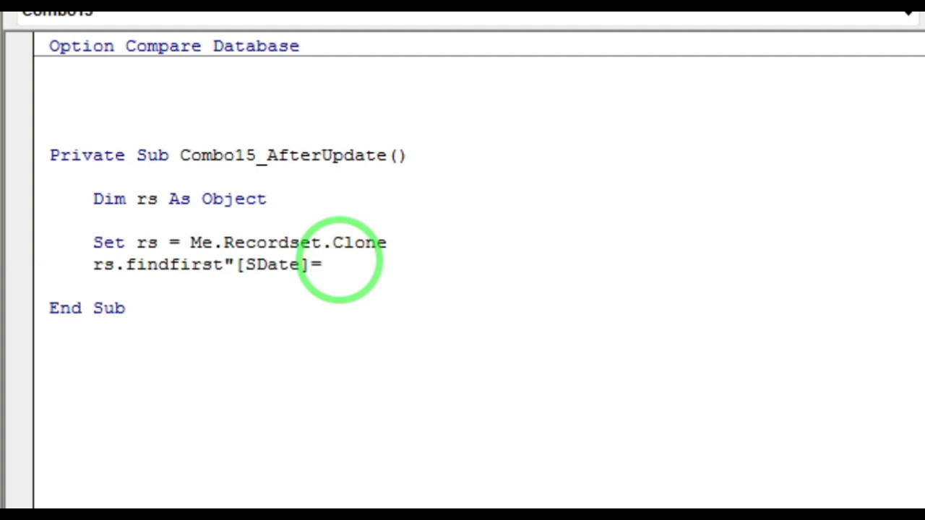